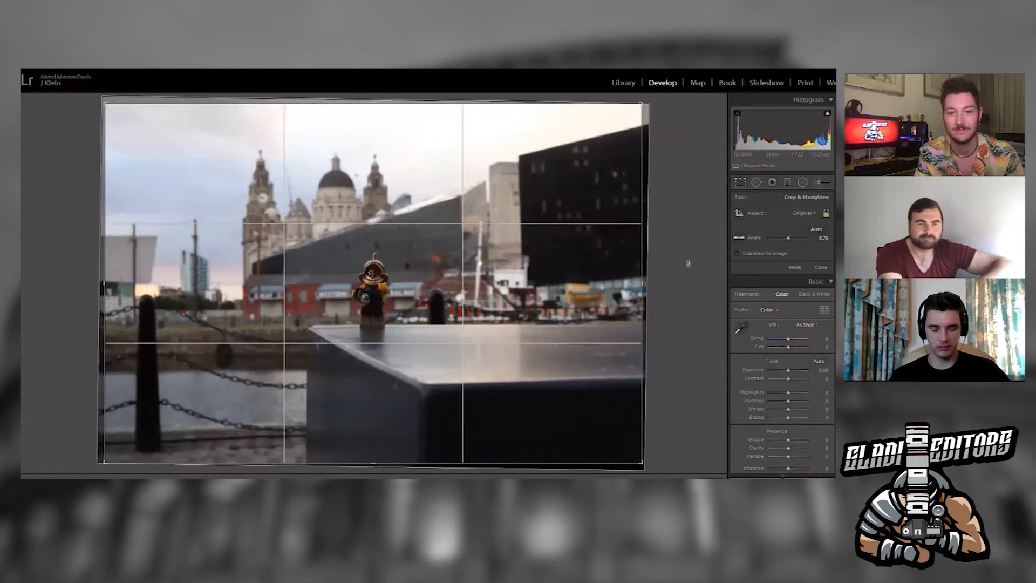
Crop the photo to a 1 x 1 aspect ratio, framing the minifigure on the ledge and the domed building behind it
key("r")
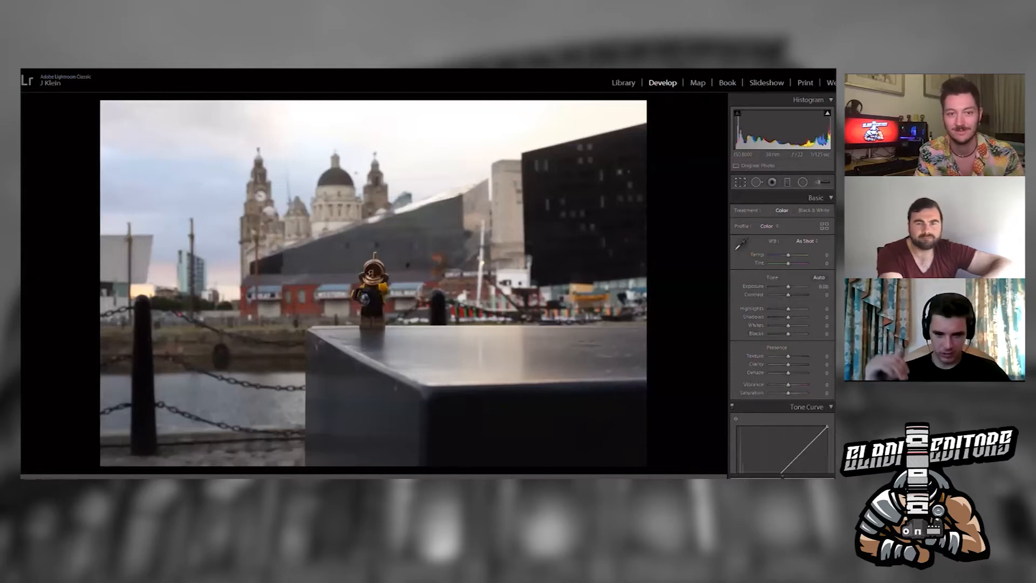
left_click(740, 181)
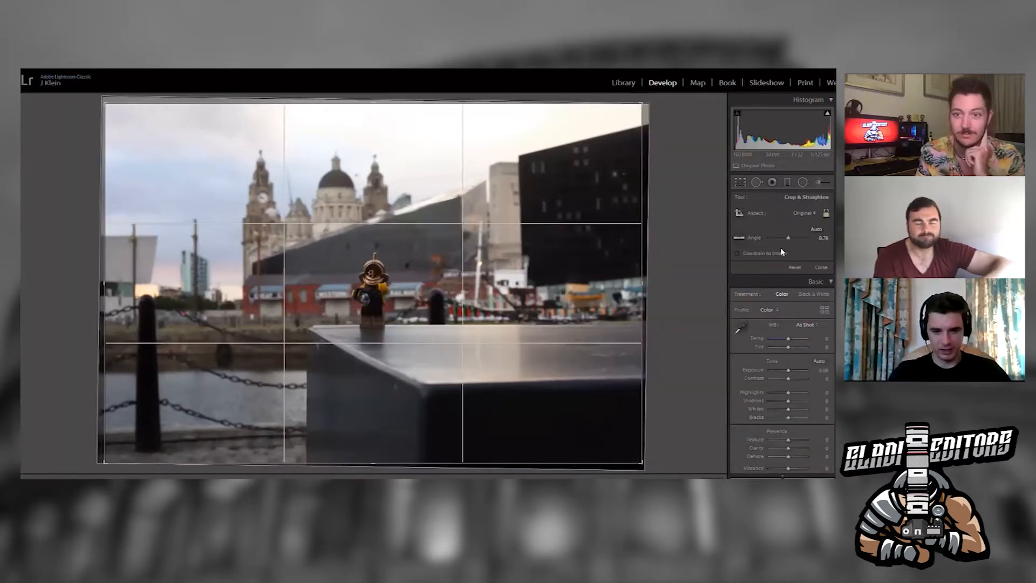
left_click(804, 212)
left_click(804, 234)
left_click_drag(439, 290, 482, 292)
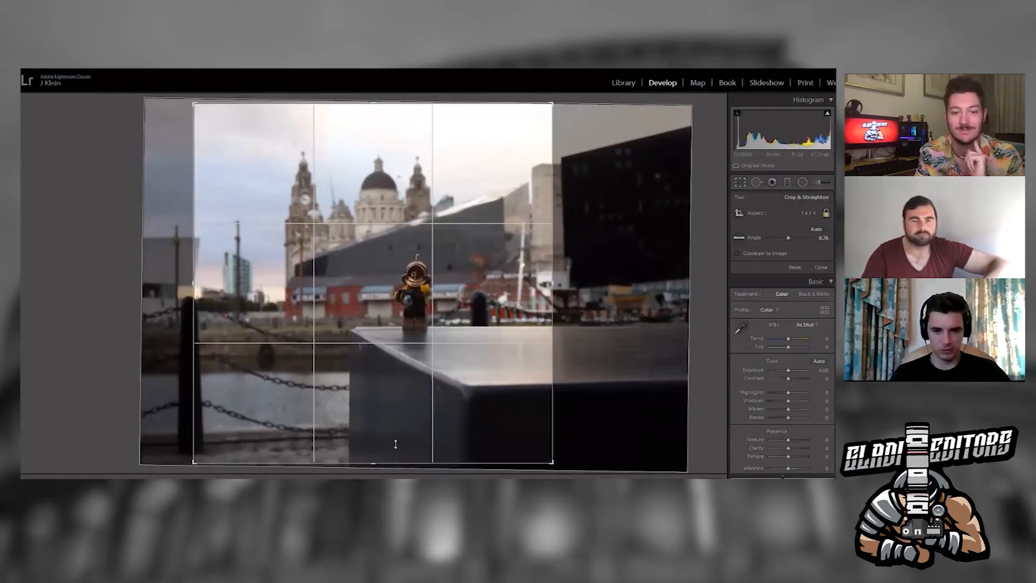
left_click_drag(395, 444, 396, 393)
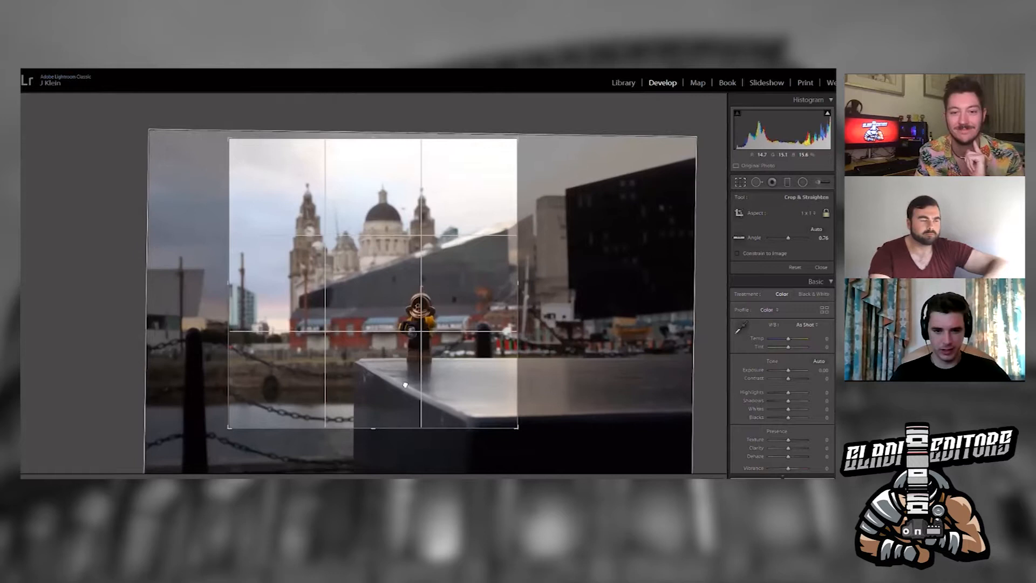
left_click_drag(404, 384, 401, 383)
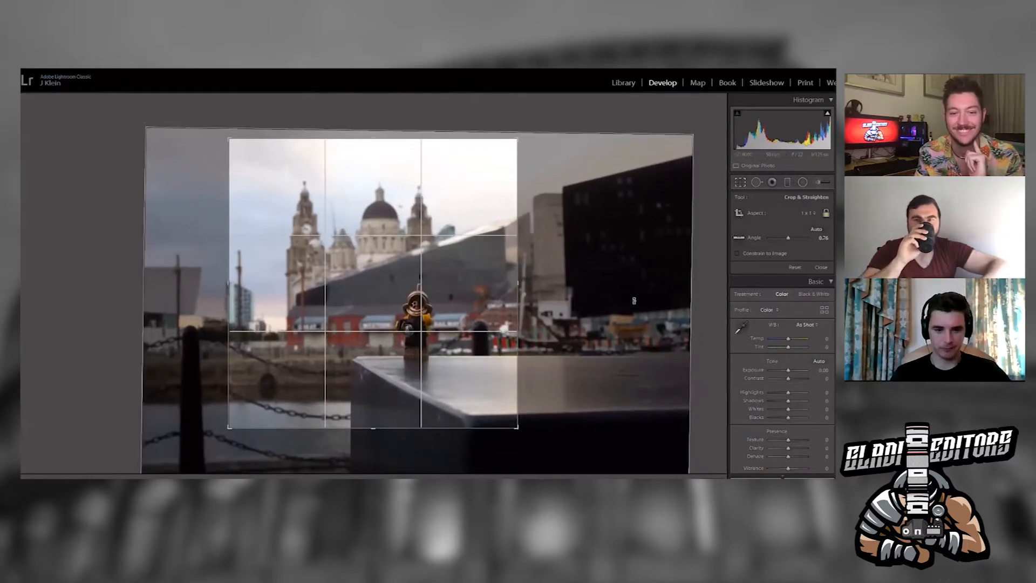
left_click(740, 180)
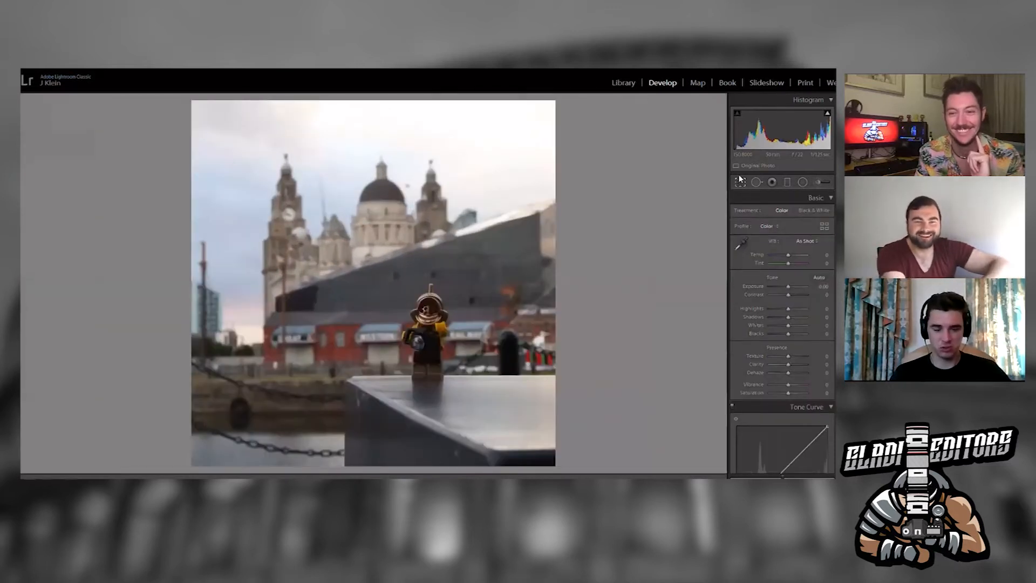
Refine the size and position of the square crop so the minifigure sits near the lower-right thirds intersection
left_click(741, 180)
mouse_move(378, 424)
left_mouse_down()
mouse_move(380, 403)
mouse_move(381, 414)
left_mouse_up()
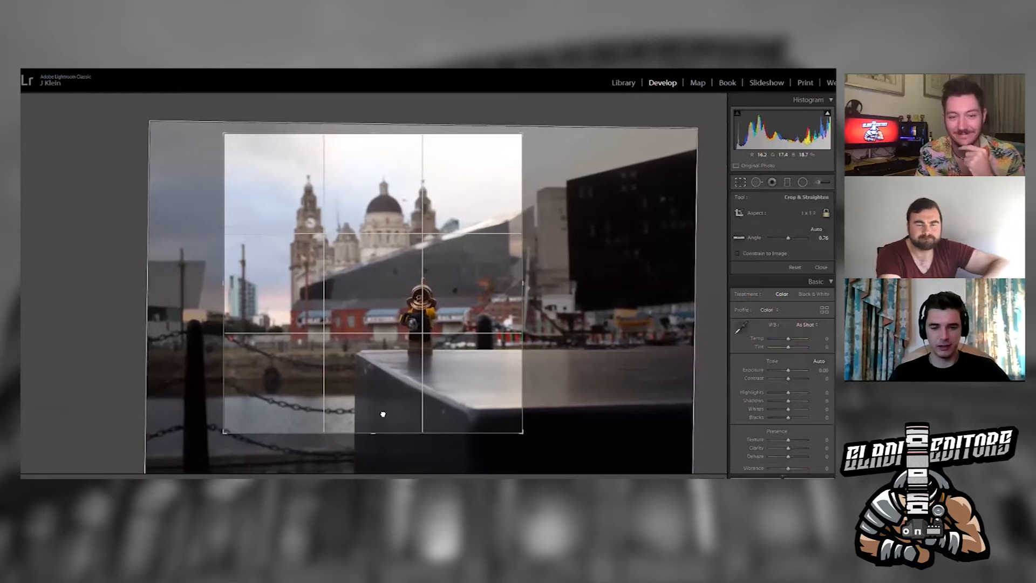
left_click(740, 181)
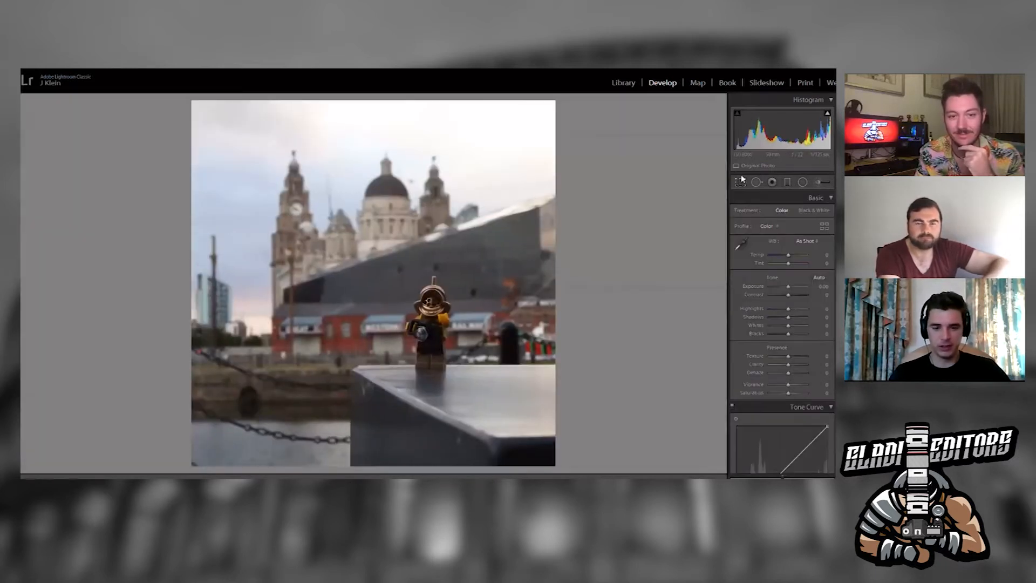
left_click(741, 181)
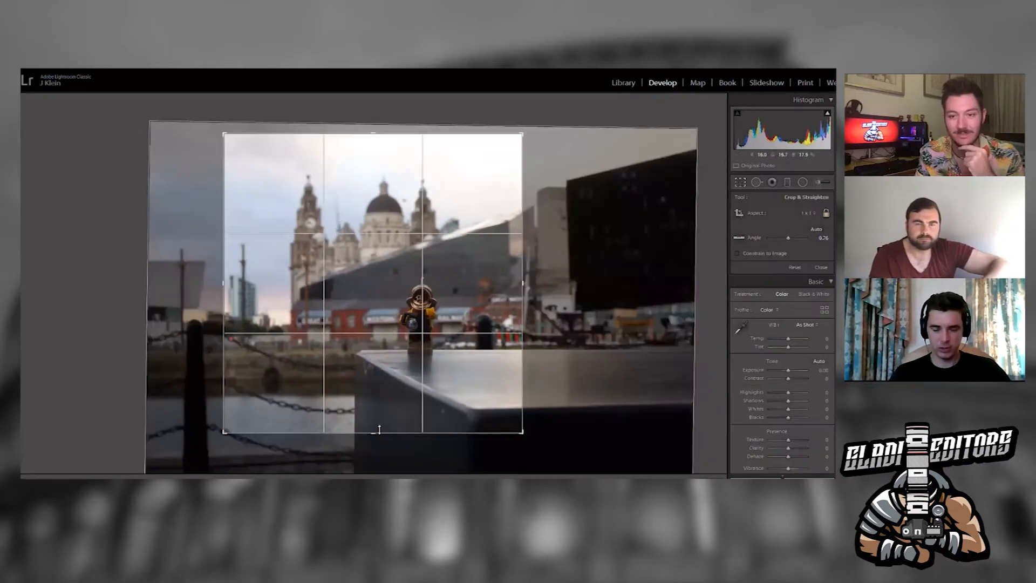
left_click_drag(379, 430, 377, 427)
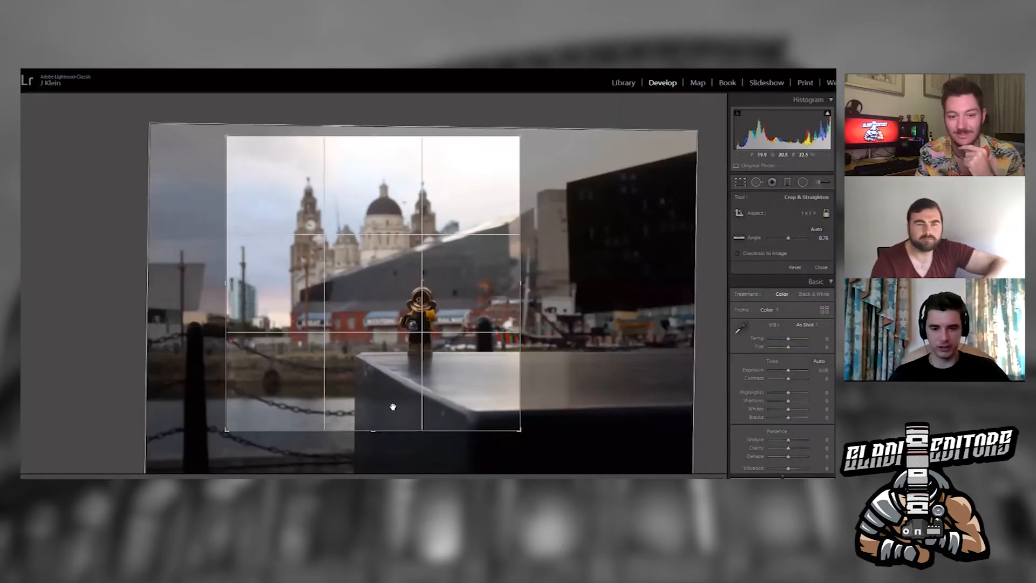
left_click(740, 180)
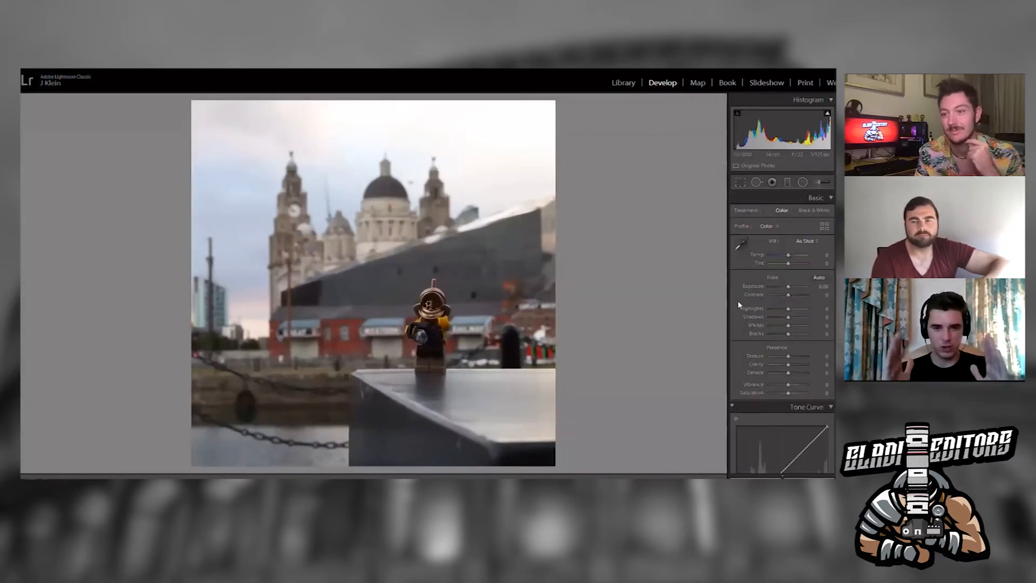
Raise Shadows to +26 and lower the overall Exposure to −0.48
mouse_move(786, 316)
left_mouse_down()
mouse_move(799, 316)
mouse_move(792, 310)
left_mouse_up()
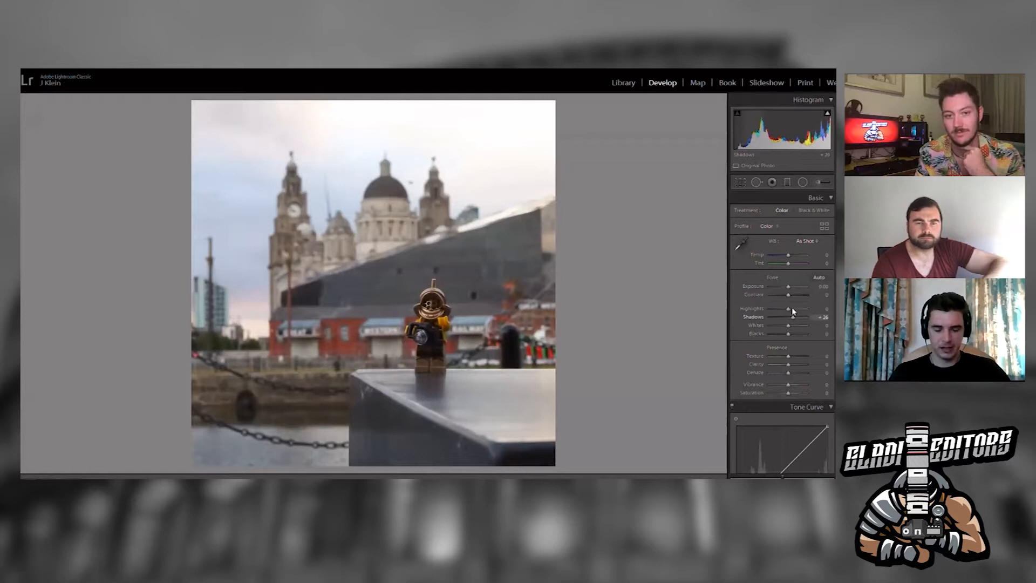
left_click_drag(791, 280, 788, 279)
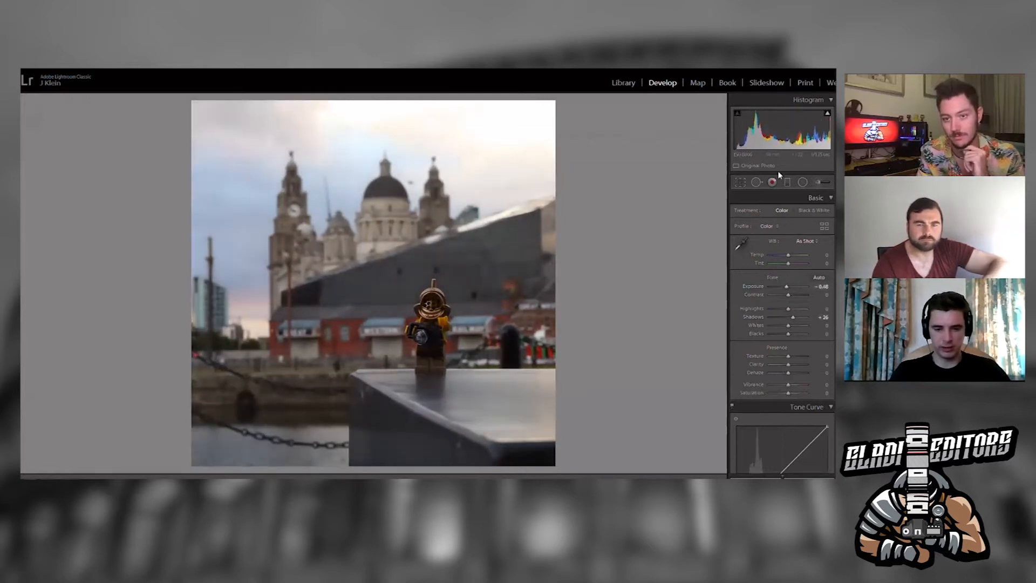
Add a diagonal graduated filter from the bright upper-right sky with Temp 24, Exposure 0.44 and Dehaze 30
key("m")
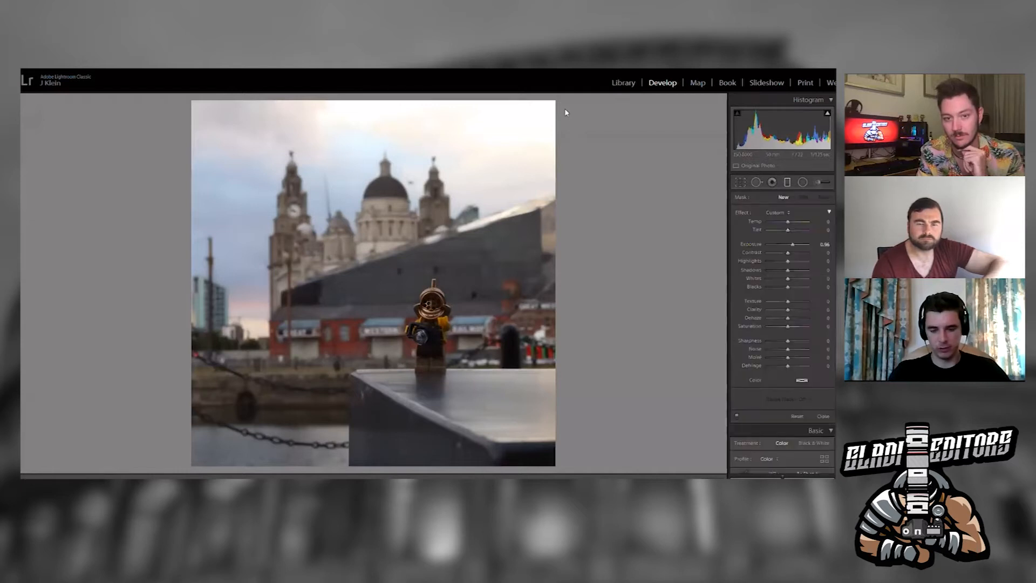
left_click_drag(542, 170, 416, 335)
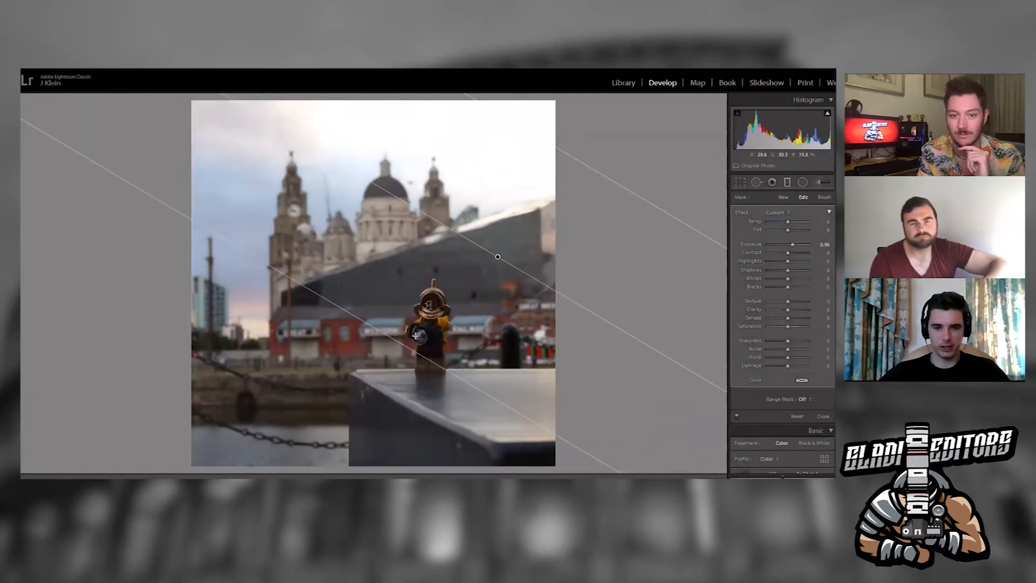
left_click_drag(796, 215, 793, 217)
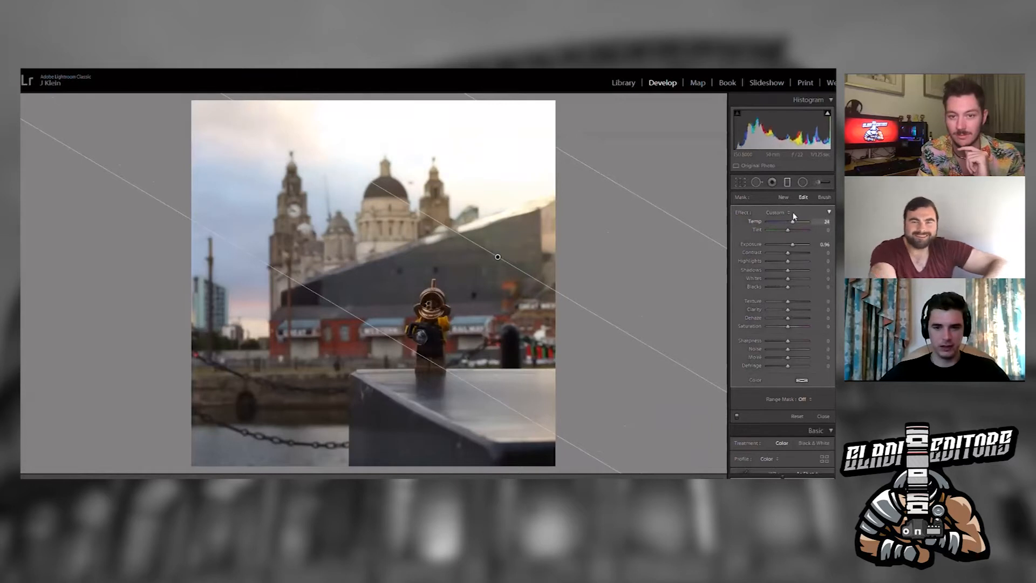
left_click_drag(791, 308, 794, 306)
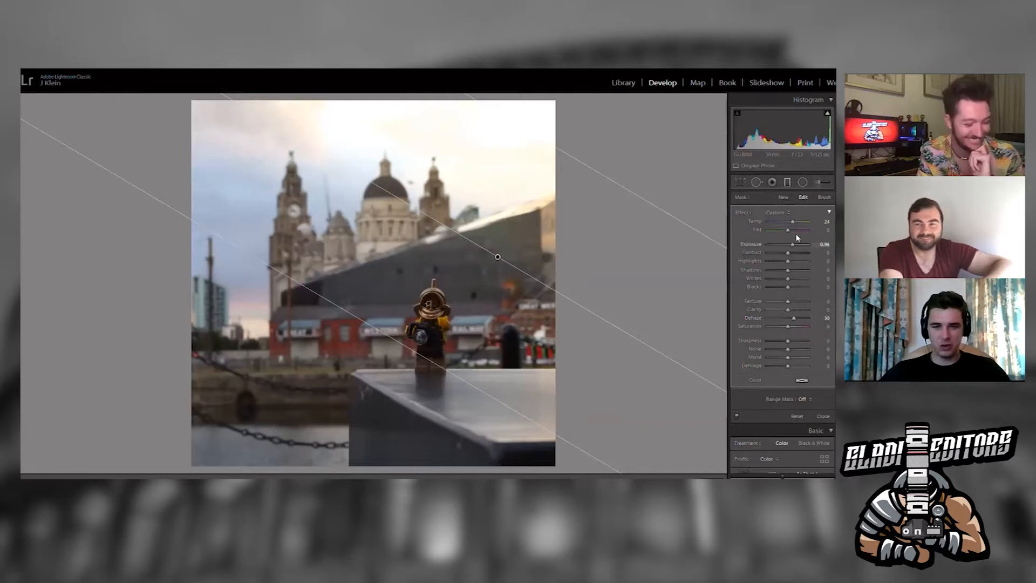
left_click_drag(793, 238, 791, 239)
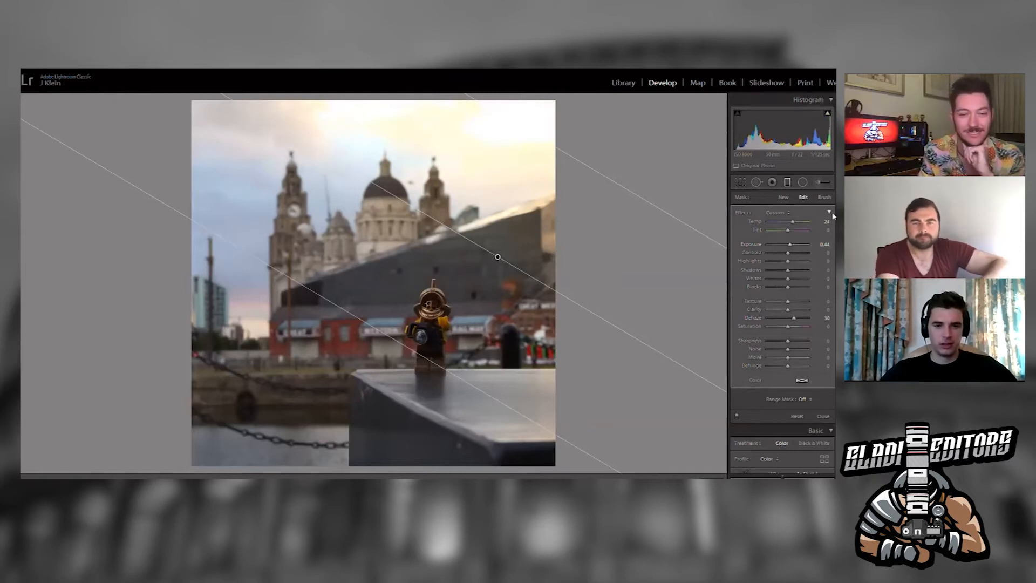
scroll(828, 287, "down", 4)
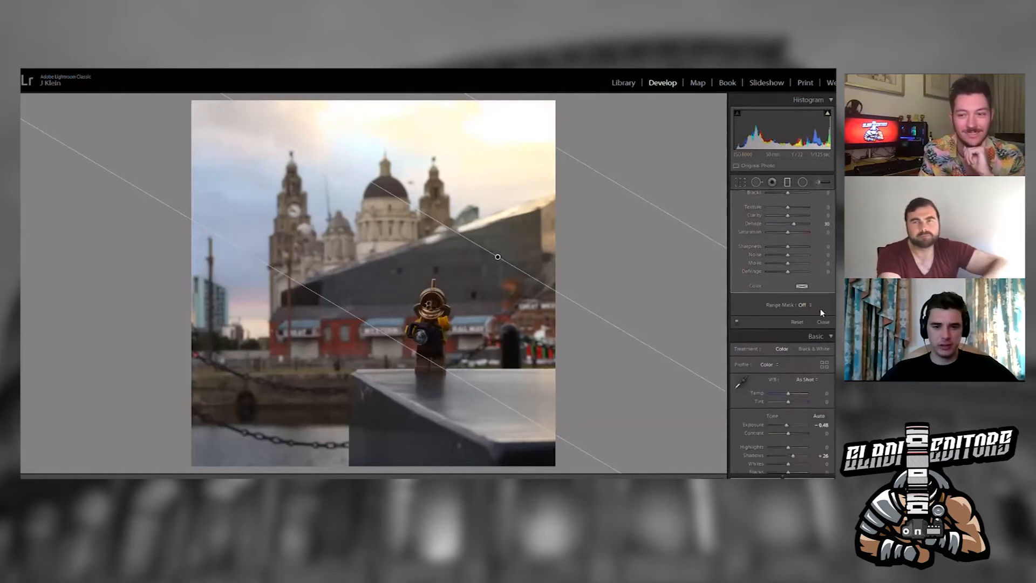
left_click(822, 318)
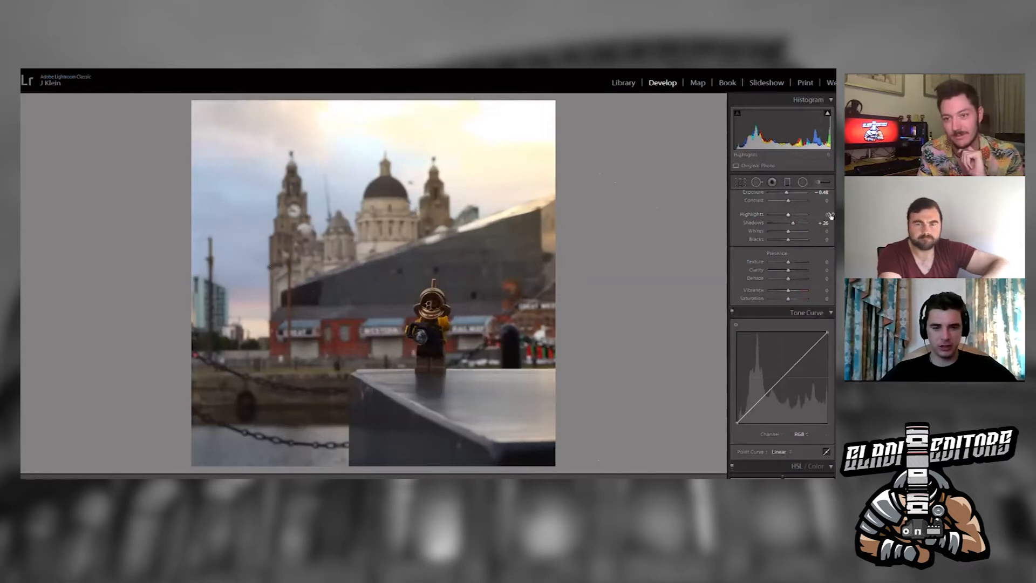
Darken the whole photo by setting the global Exposure to −0.71
scroll(781, 331, "up", 1)
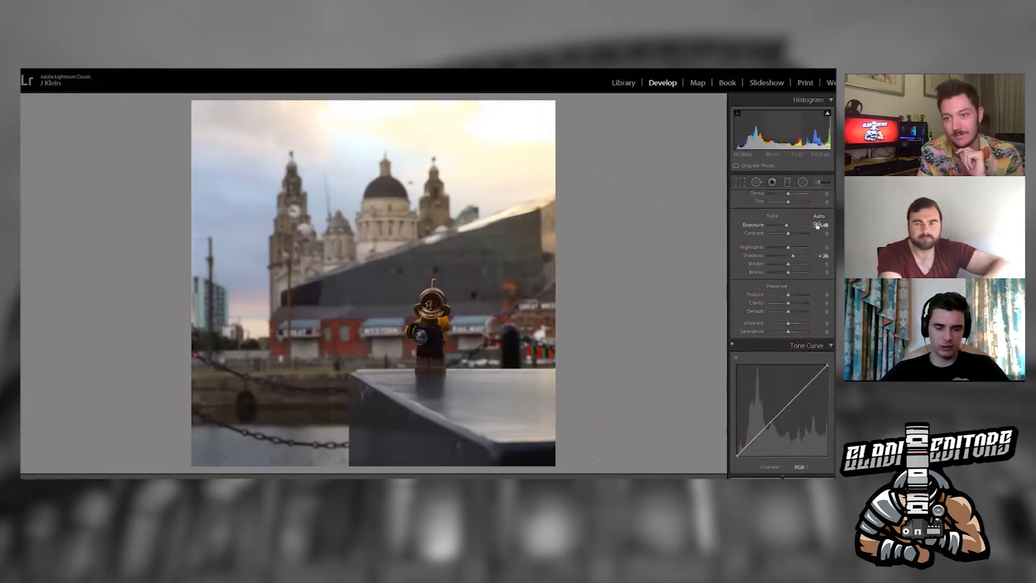
left_click_drag(786, 225, 782, 215)
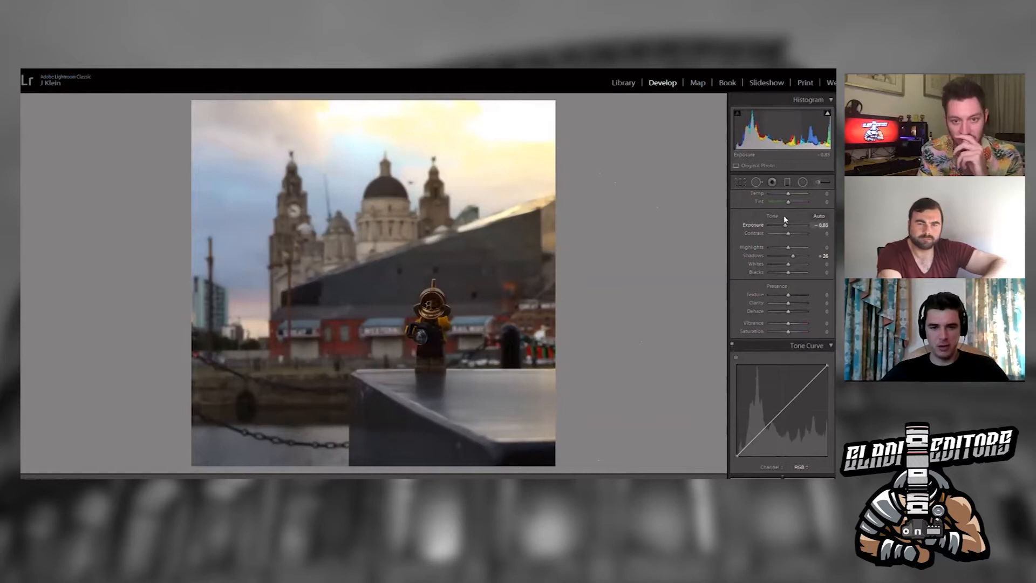
left_click_drag(784, 215, 785, 215)
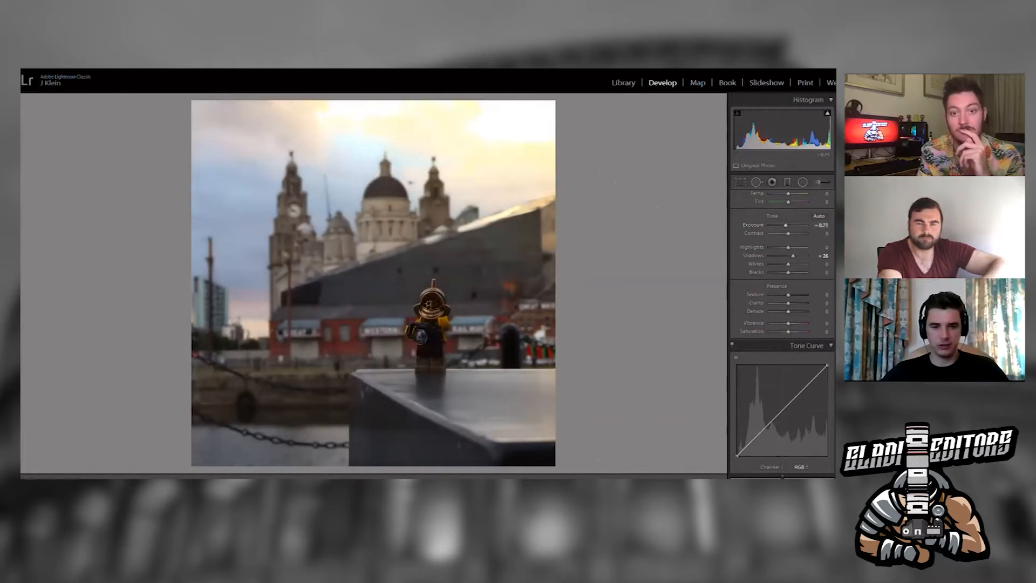
Shift the sky hues with the targeted HSL adjustment, taking Blue to −48 and moving Yellow slightly towards orange
scroll(782, 280, "down", 5)
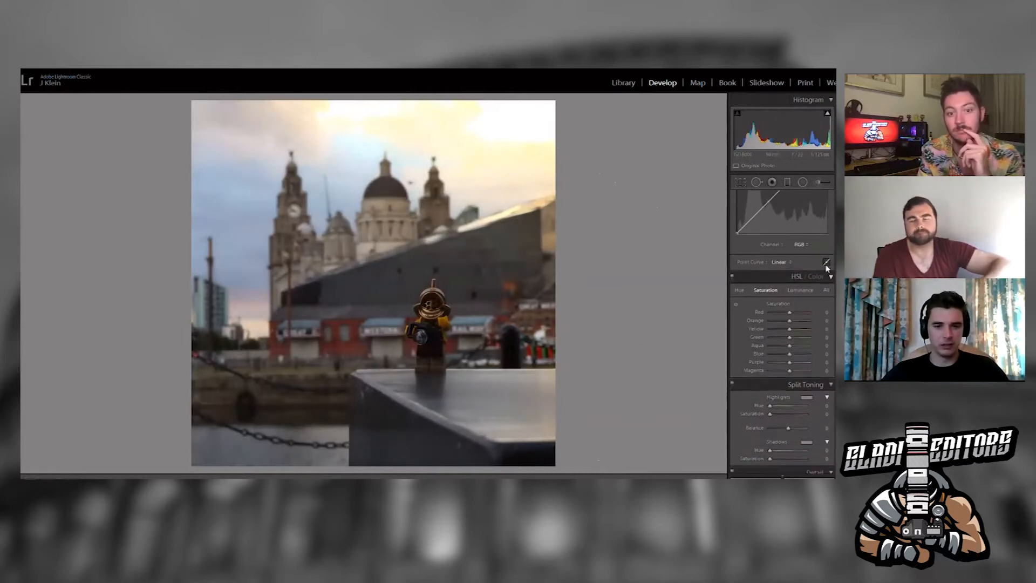
left_click(739, 290)
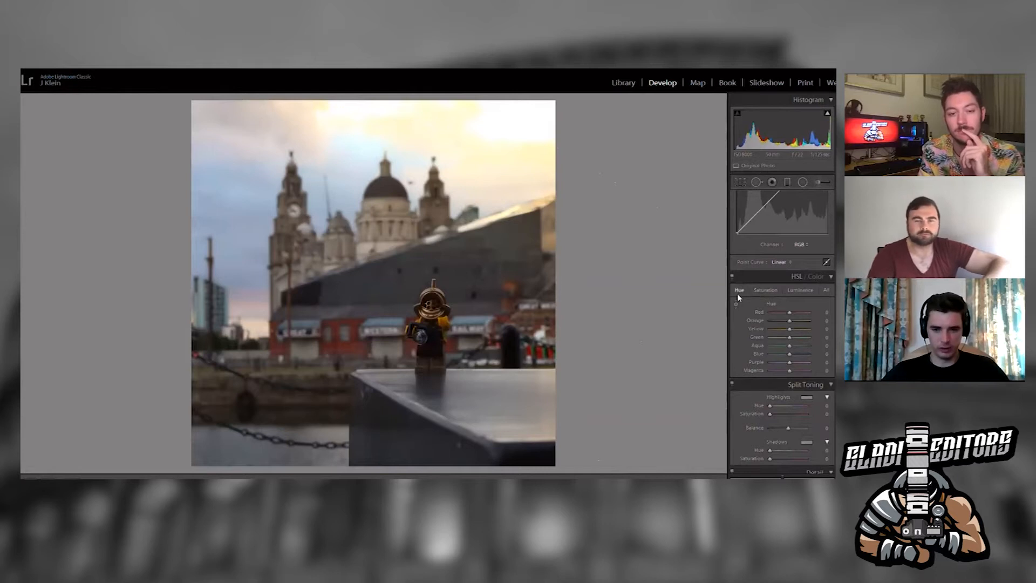
left_click(736, 304)
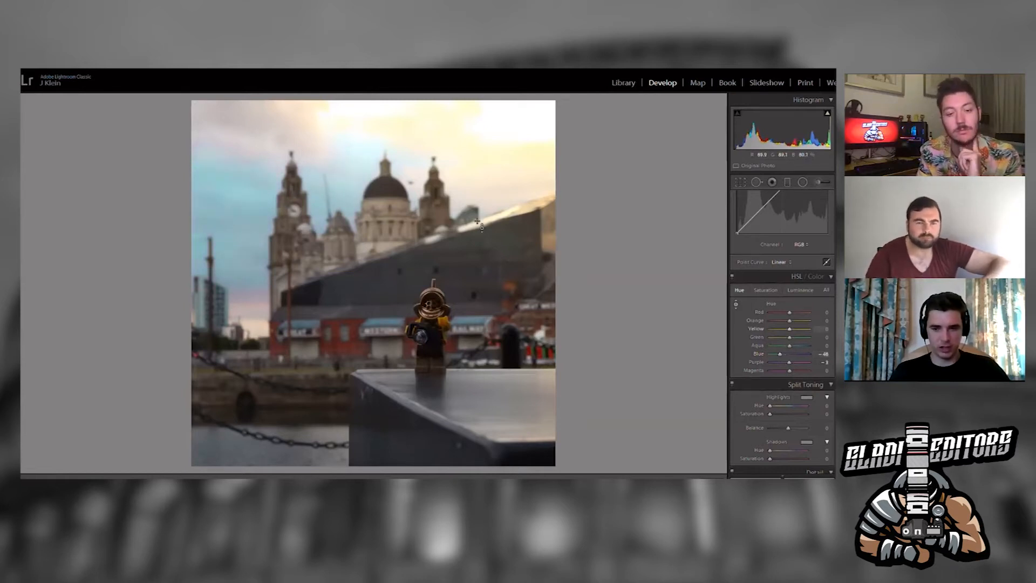
left_click_drag(518, 162, 518, 146)
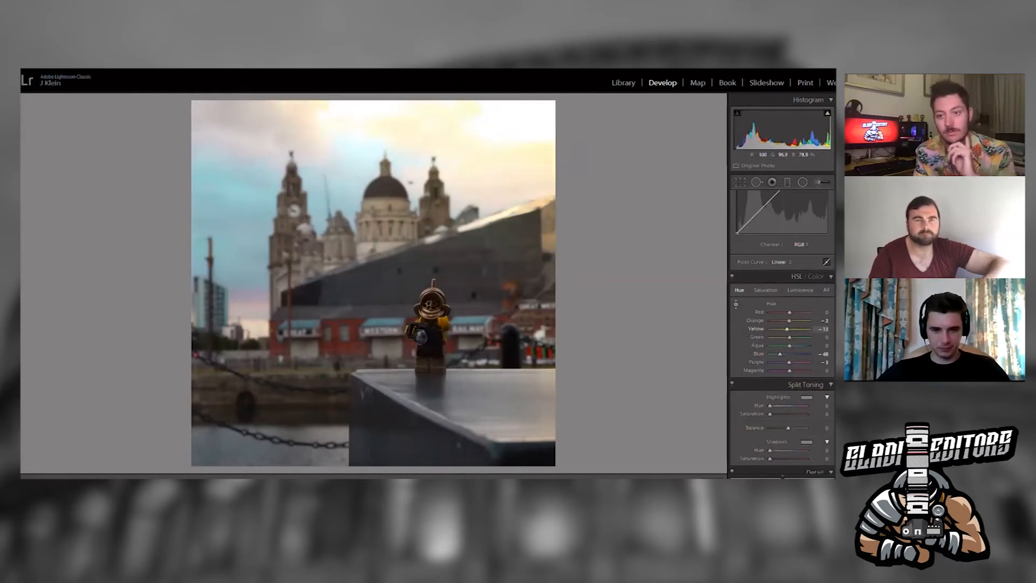
Reduce the yellow sky's saturation slightly, and lower its luminance to −16 for Yellow and −6 for Orange
left_click(766, 290)
left_click_drag(345, 162, 345, 145)
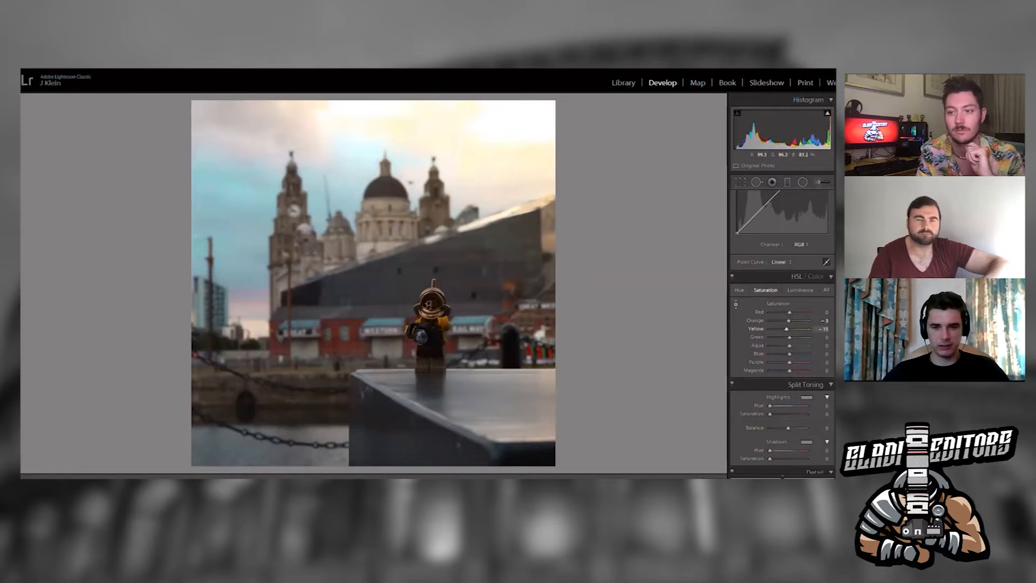
left_click(800, 289)
mouse_move(537, 154)
left_mouse_down()
mouse_move(536, 179)
mouse_move(535, 168)
left_mouse_up()
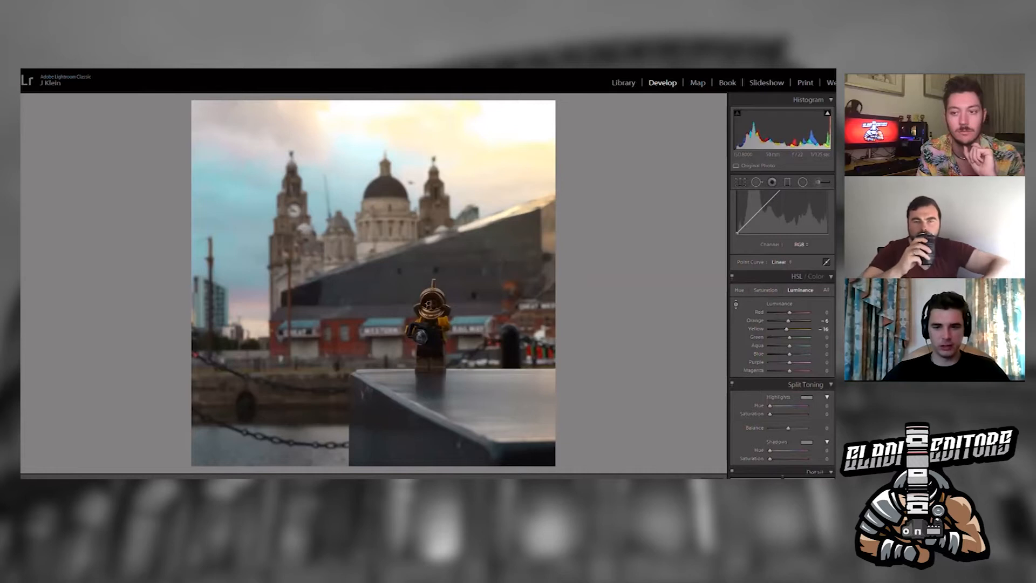
Compare the photo with its unedited version, and set Highlights to +19 and Shadows to +74
scroll(783, 324, "up", 5)
scroll(782, 324, "up", 2)
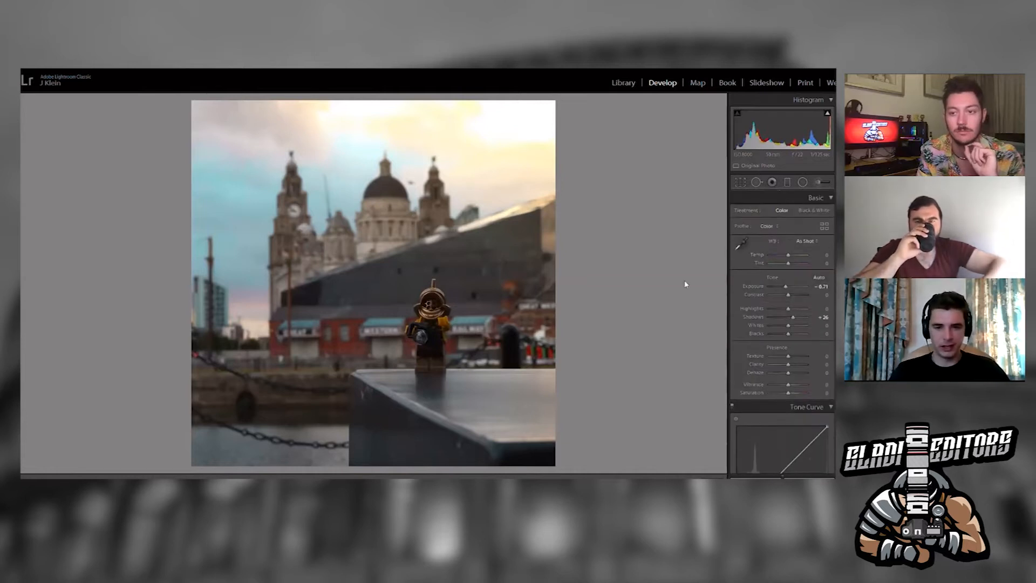
key("y")
key("y")
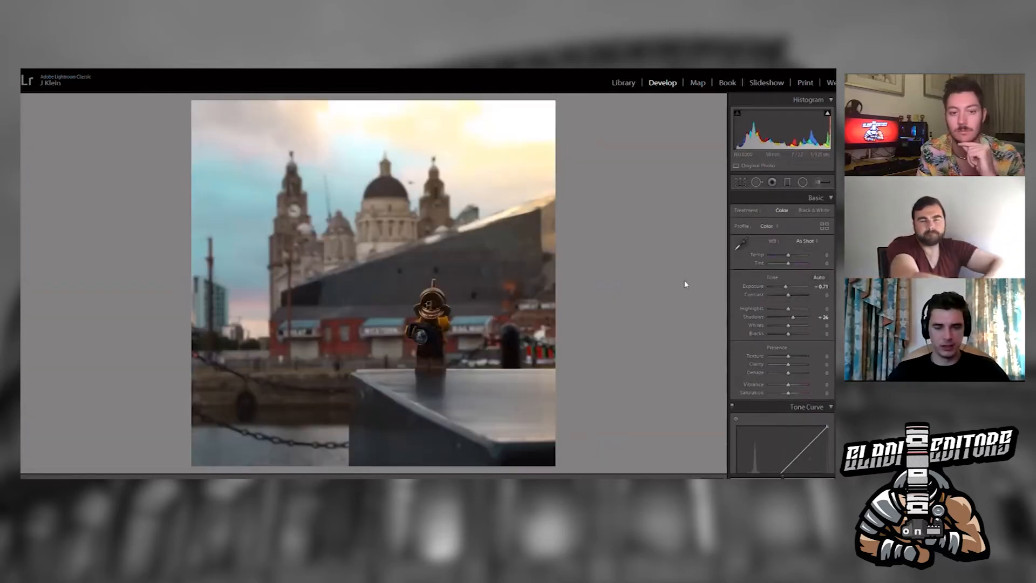
key("Down")
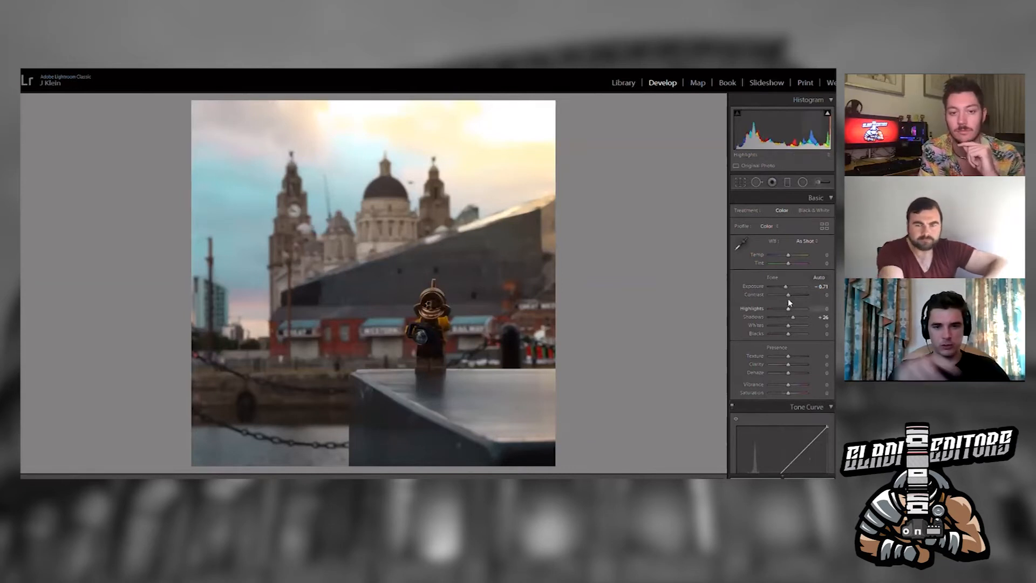
left_click_drag(786, 299, 803, 313)
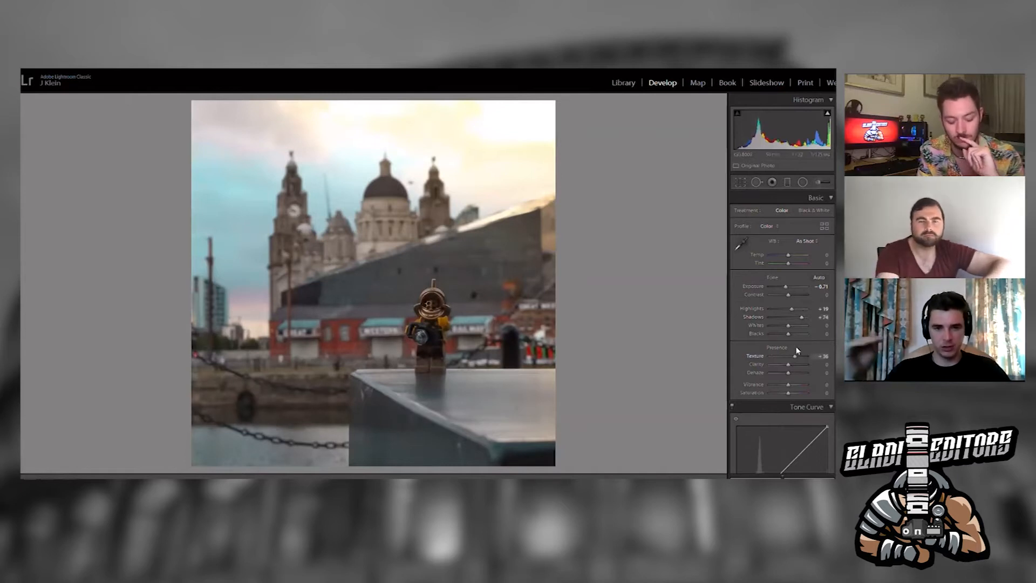
Set Texture to +26, Clarity to +7 and Vibrance to +31, and reduce the overall Saturation
left_click_drag(788, 356, 794, 352)
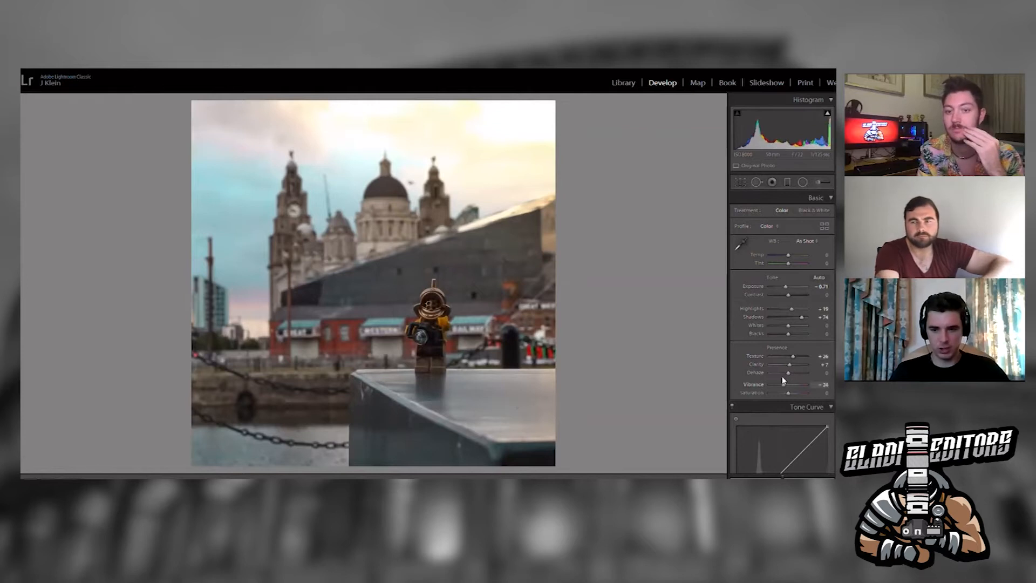
left_click_drag(788, 384, 783, 388)
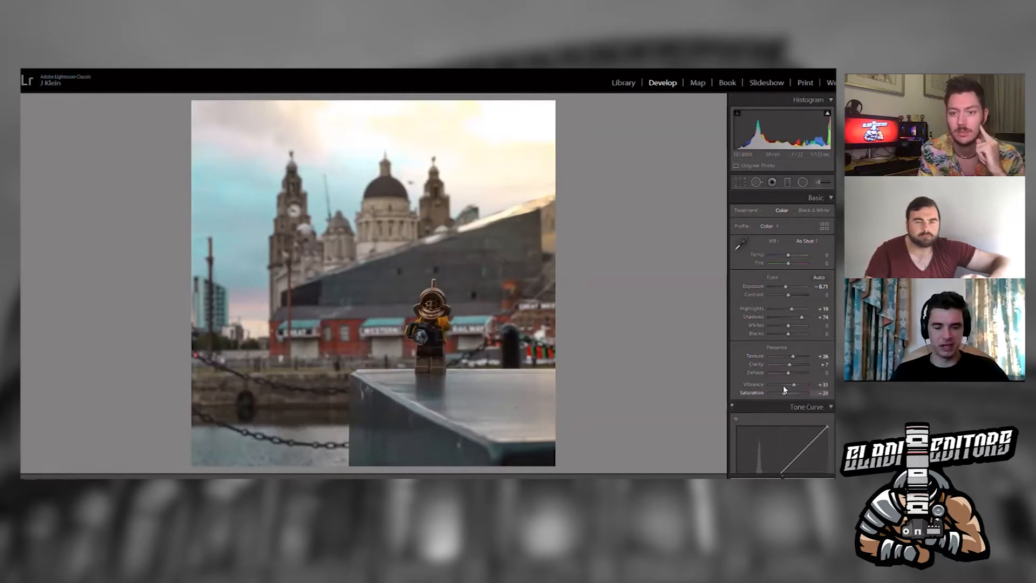
Inspect the minifigure up close, and sharpen the photo with an Amount of about 78 and Masking of 29
left_click(434, 291)
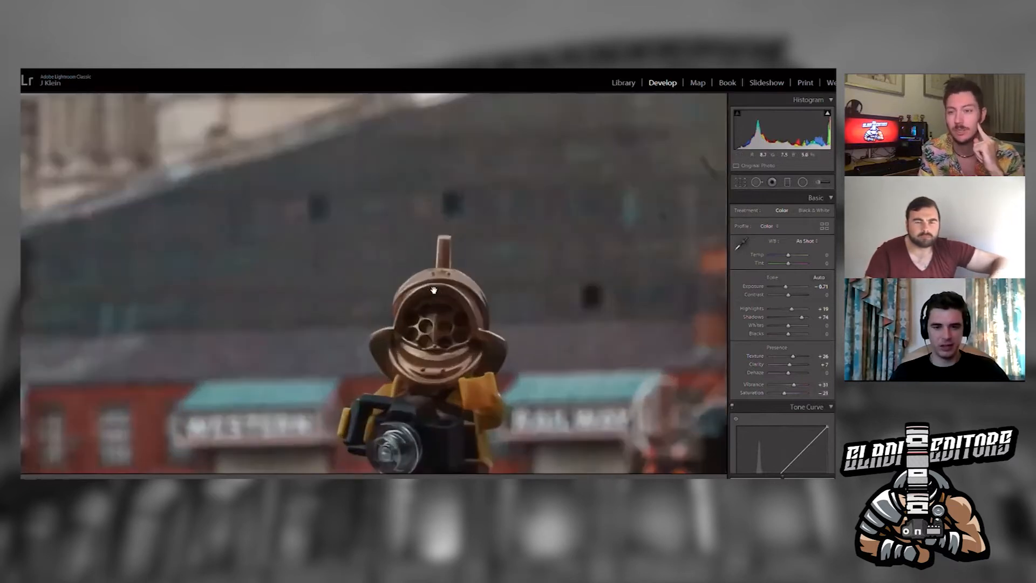
left_click(434, 291)
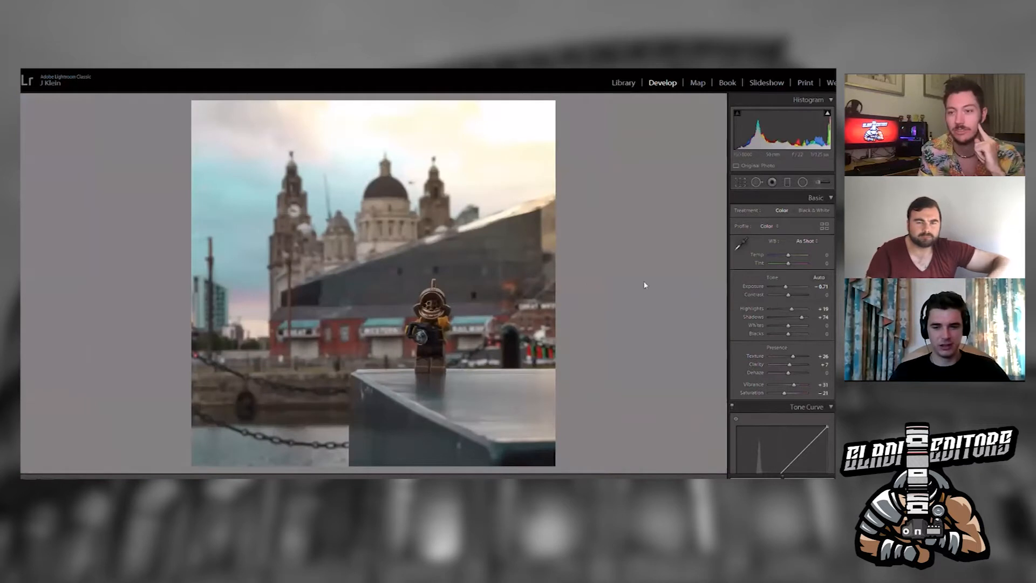
scroll(827, 229, "down", 10)
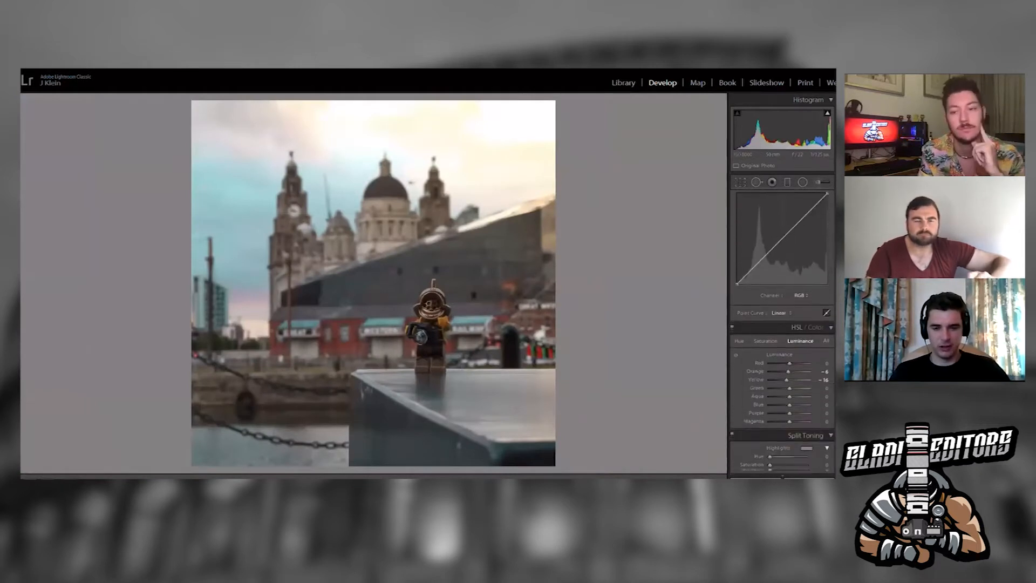
scroll(783, 330, "down", 3)
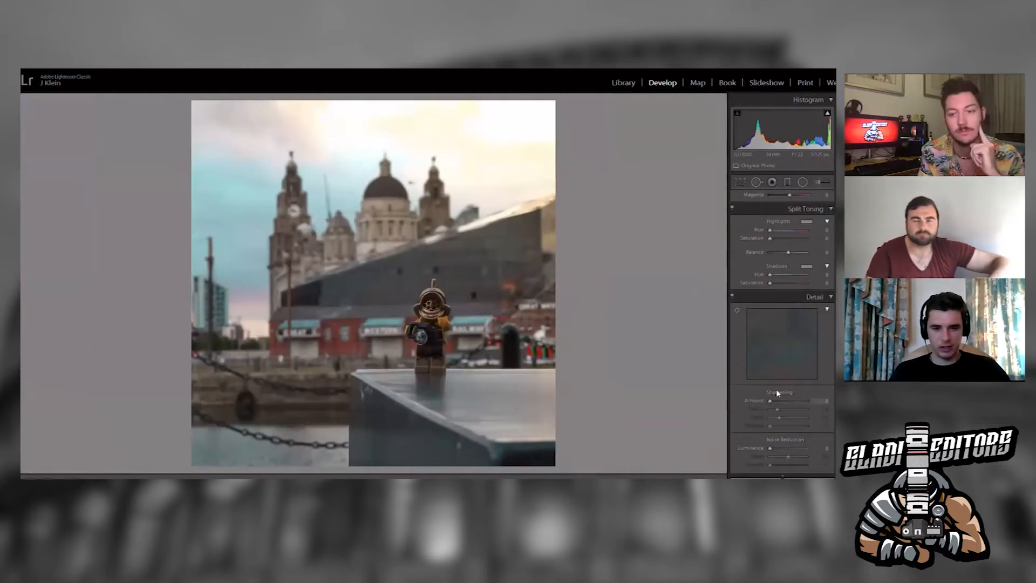
left_click_drag(773, 395, 785, 395)
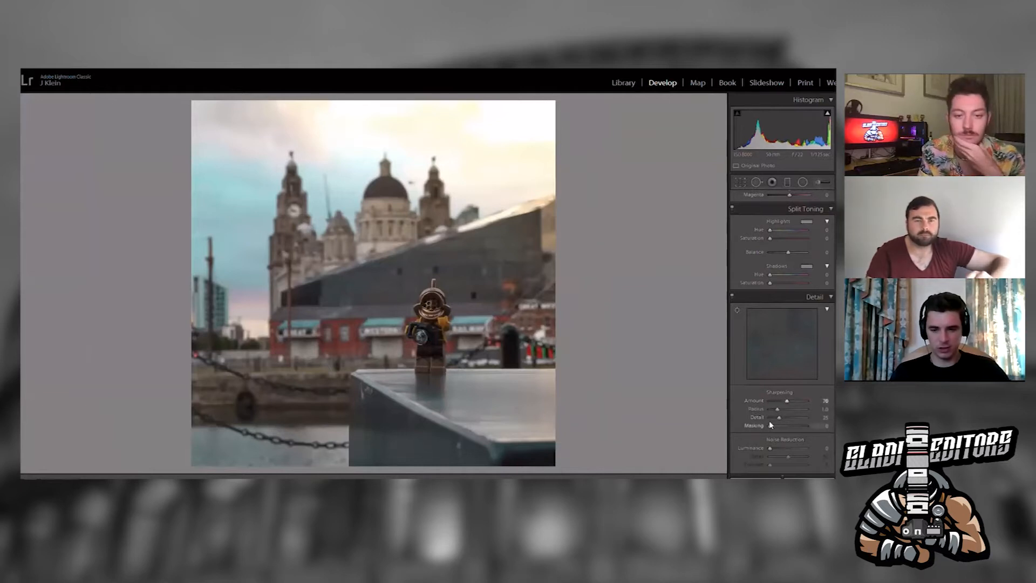
left_click_drag(770, 422, 781, 418)
left_click(783, 419, "alt")
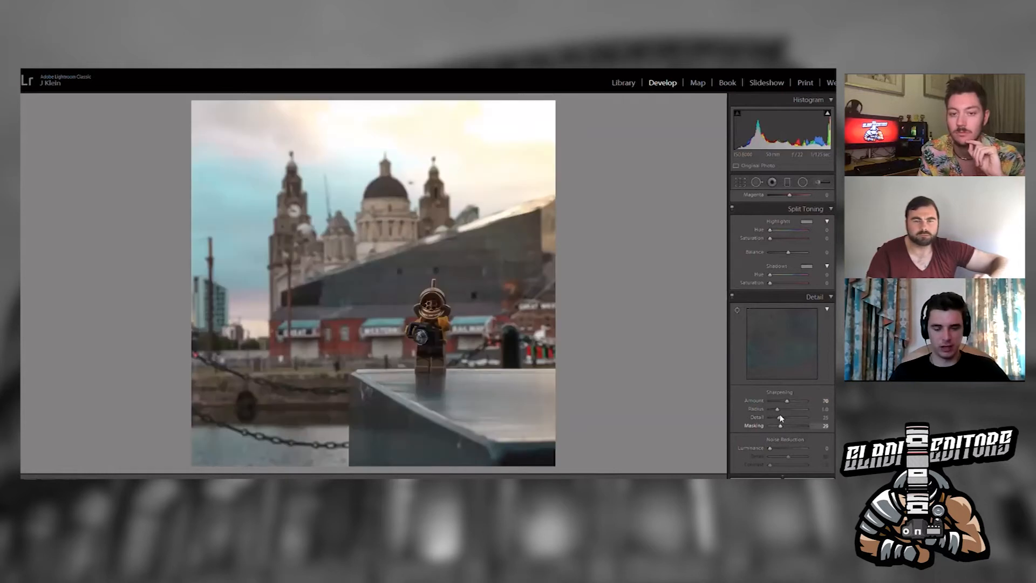
Darken the photo's edges with a Highlight Priority post-crop vignette of −21
scroll(833, 400, "down", 10)
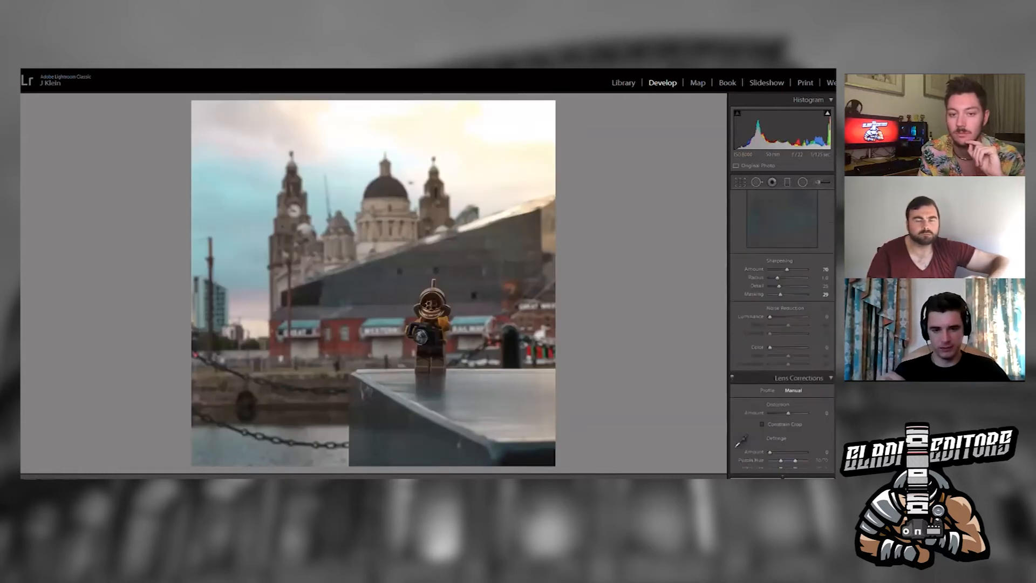
scroll(833, 401, "down", 5)
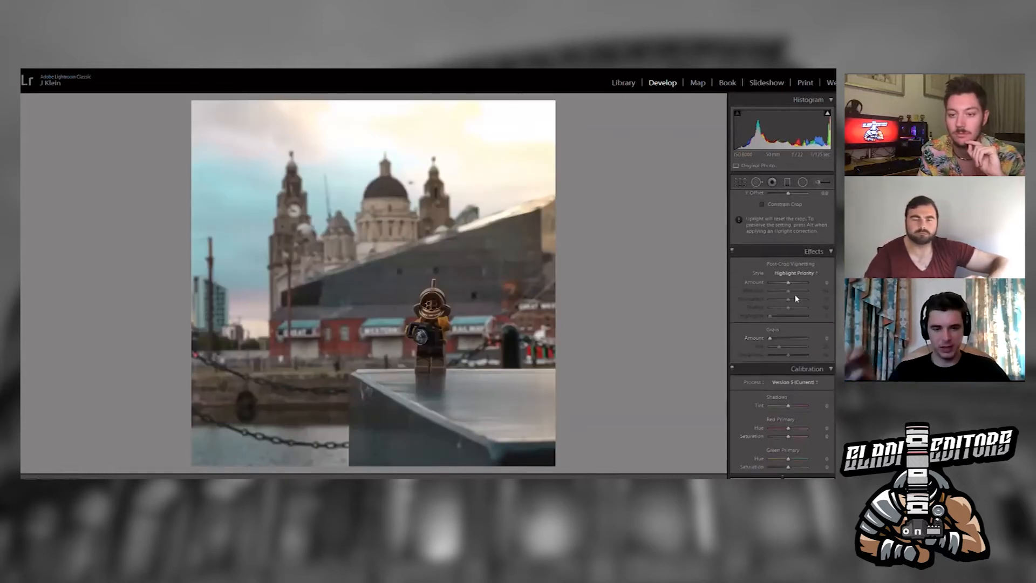
left_click_drag(787, 270, 782, 271)
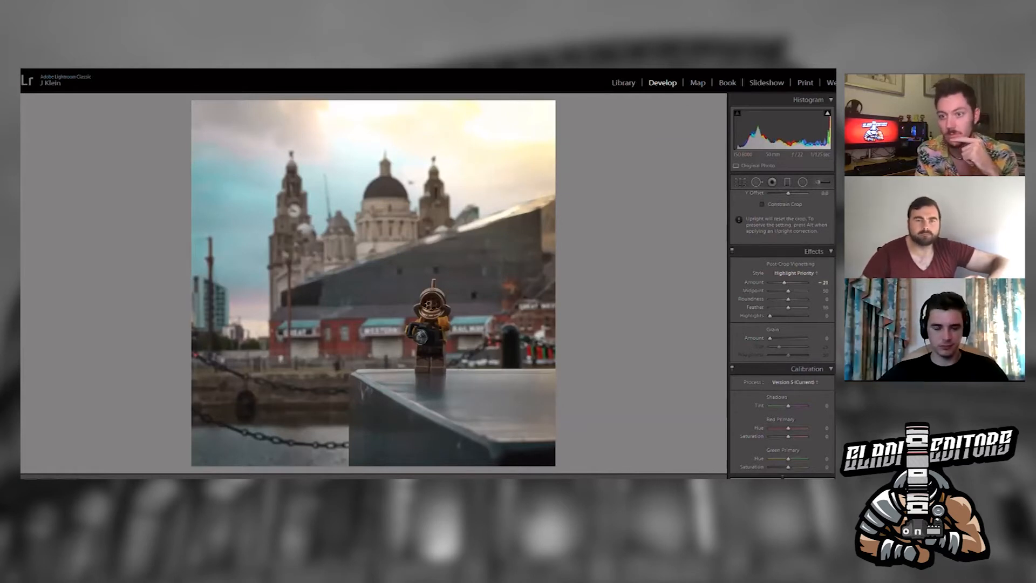
Place a large inverted radial filter around the minifigure, stretch it to the photo's lower edge and raise its Feather
scroll(835, 185, "up", 10)
left_click(802, 180)
left_click_drag(427, 300, 574, 441)
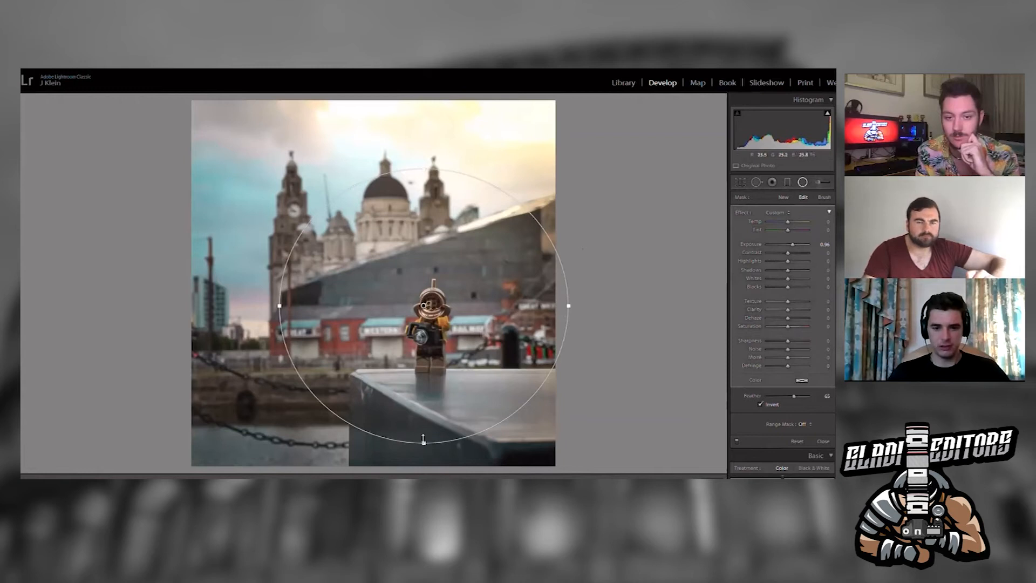
left_click_drag(423, 440, 424, 467)
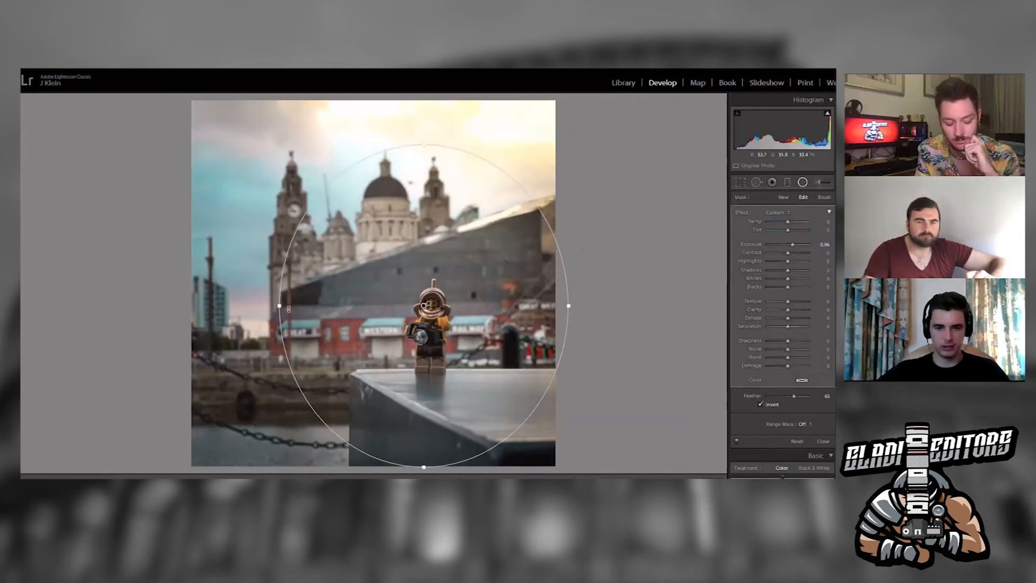
left_click_drag(284, 300, 274, 301)
left_click_drag(423, 304, 413, 302)
left_click_drag(794, 396, 802, 394)
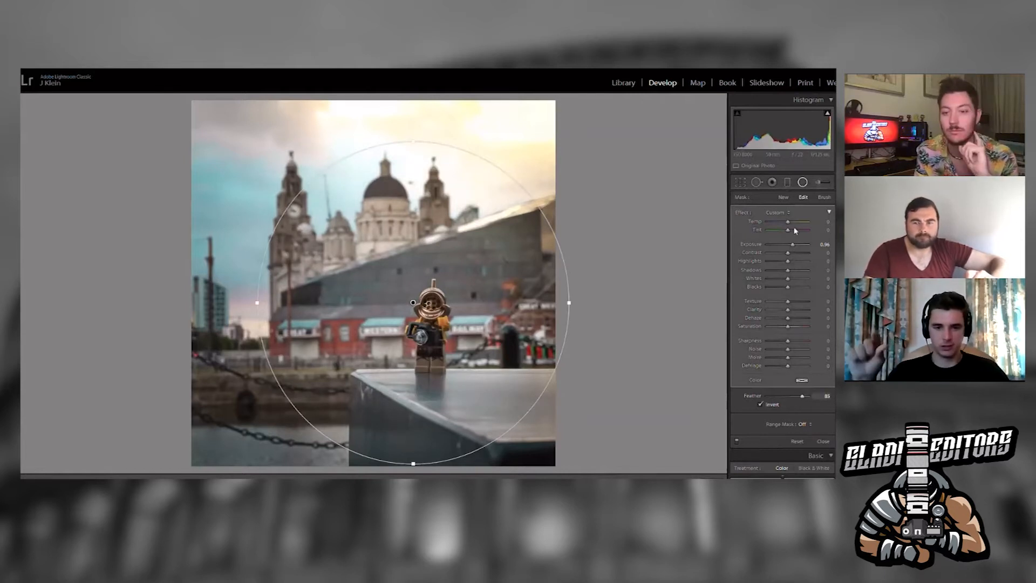
Set the radial filter's Exposure to 0.78, Contrast to 30, Clarity to 9 and Dehaze to 7
left_click_drag(793, 236, 793, 233)
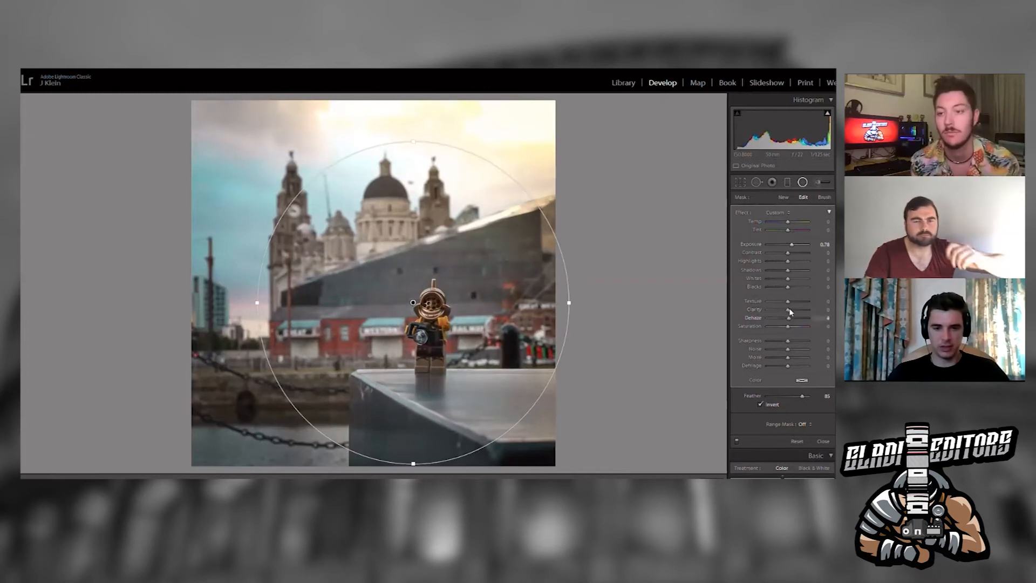
left_click_drag(788, 309, 790, 305)
left_click_drag(788, 252, 794, 244)
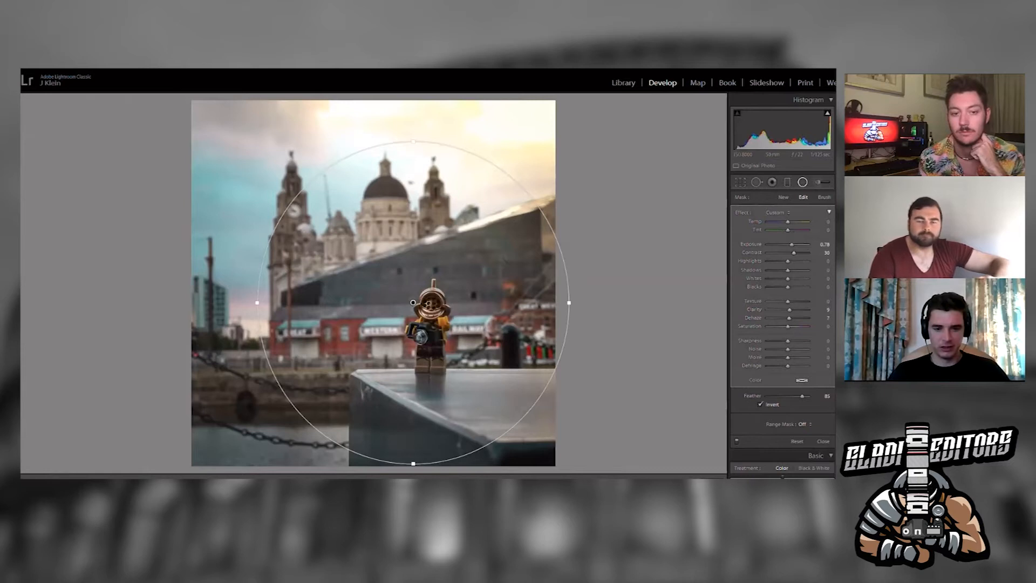
left_click(823, 441)
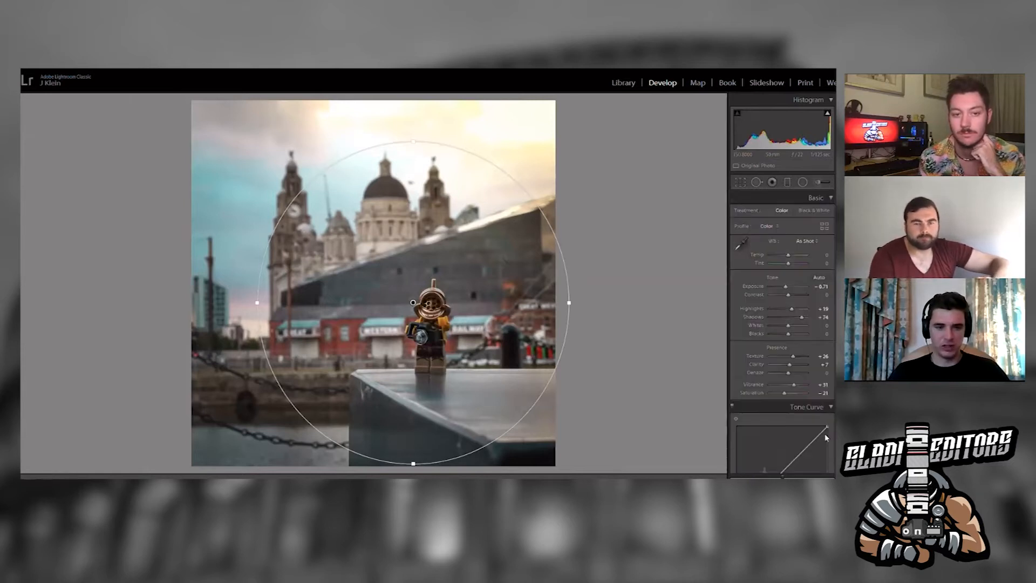
Set the overall Exposure to −0.48, raise Sharpening to about 96 and set luminance noise reduction to about 28
left_click_drag(786, 276, 787, 277)
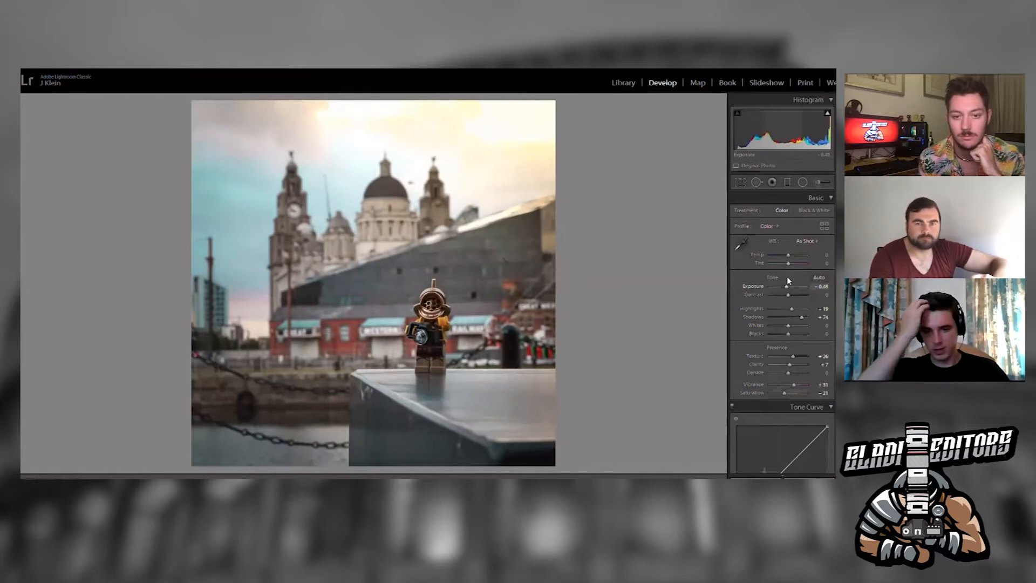
scroll(831, 330, "down", 10)
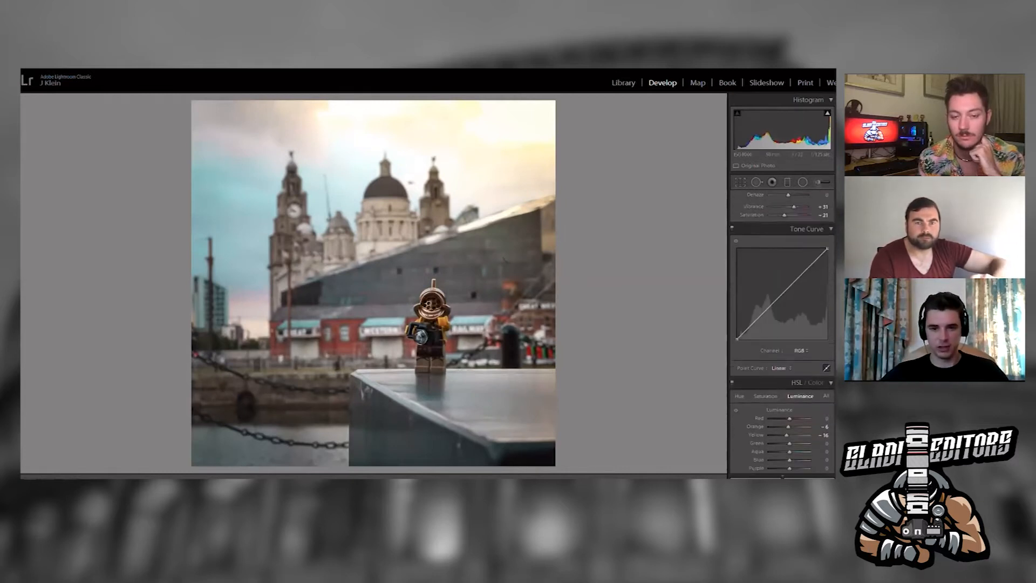
left_click_drag(770, 390, 778, 385)
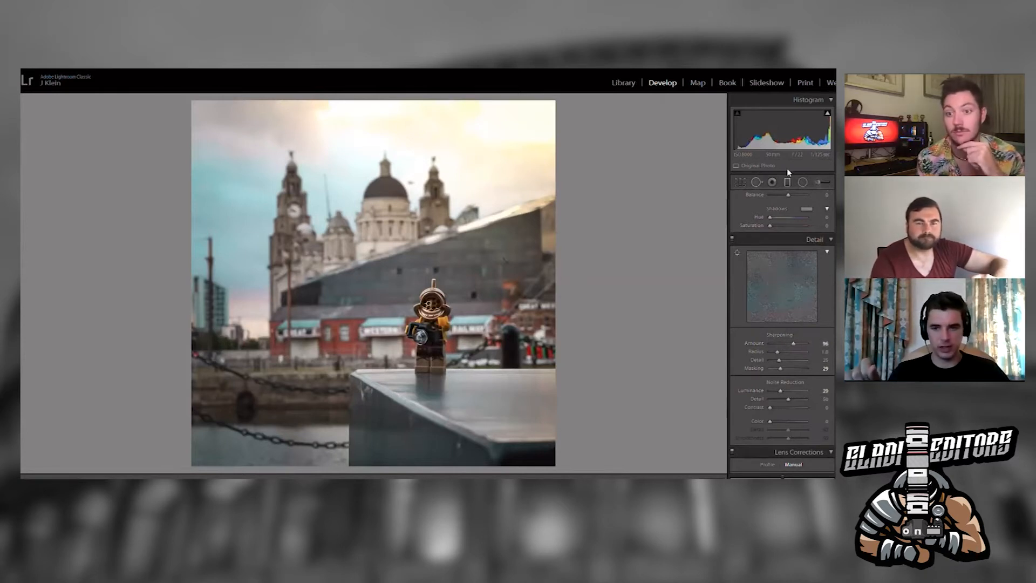
Add a diagonal graduated filter from the lower-left corner towards the minifigure, with slightly lowered Exposure, Temp −24 and a small positive Tint
left_click(787, 181)
left_click_drag(180, 440, 457, 242)
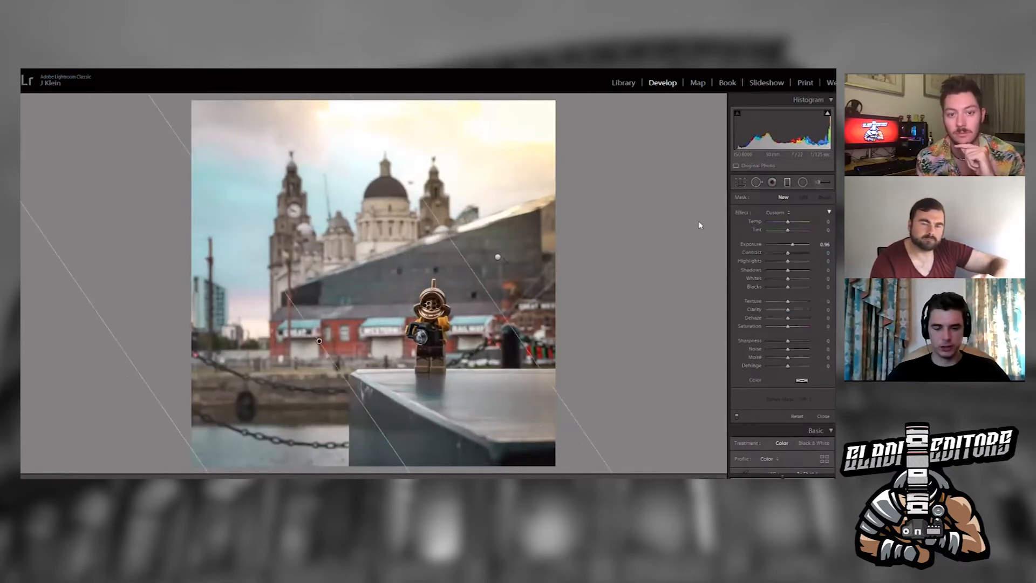
double_click(792, 244)
left_click_drag(788, 244, 784, 218)
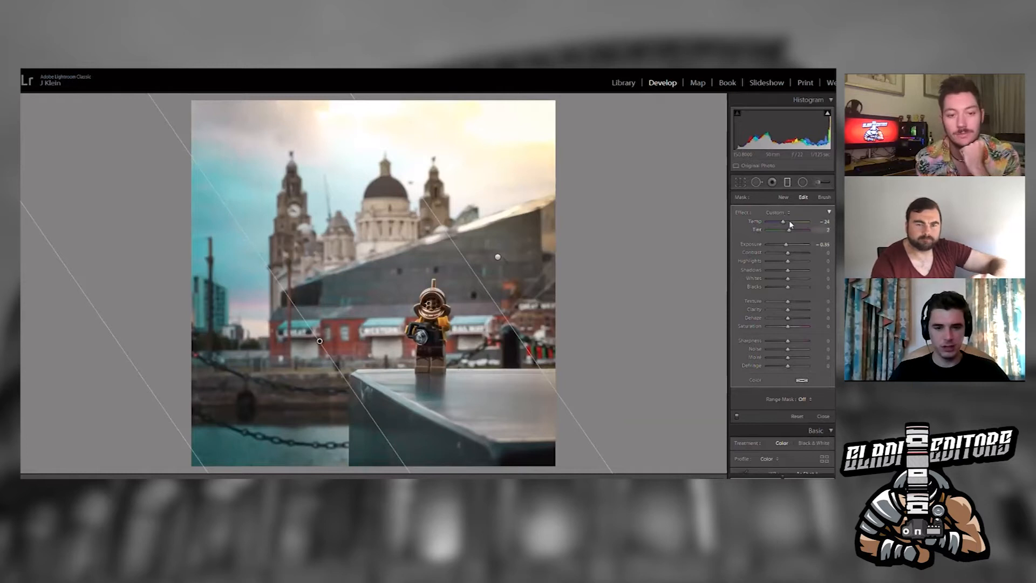
left_click(822, 415)
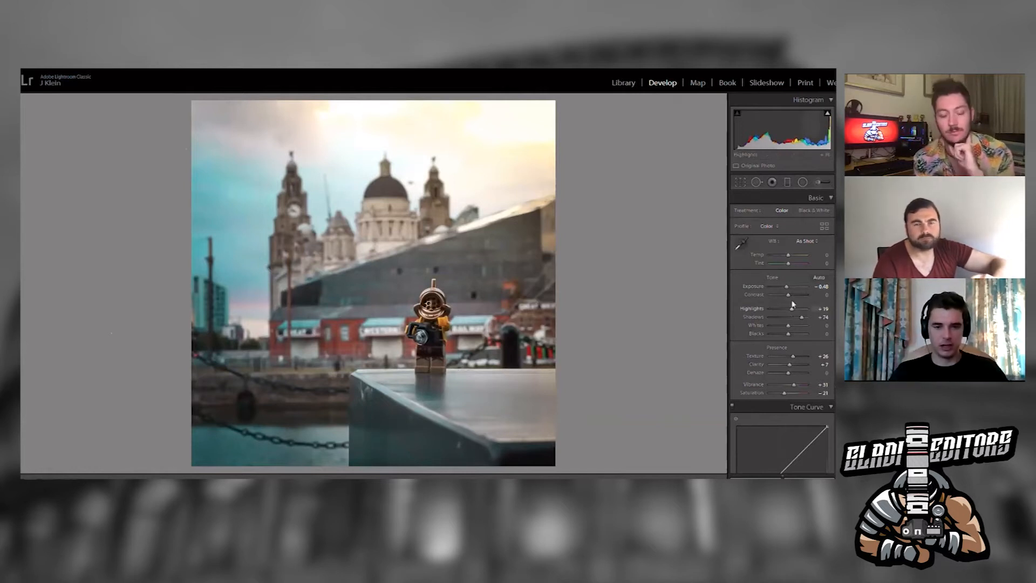
Set the overall Shadows to +100 and Blacks to −21
left_click_drag(789, 333, 807, 312)
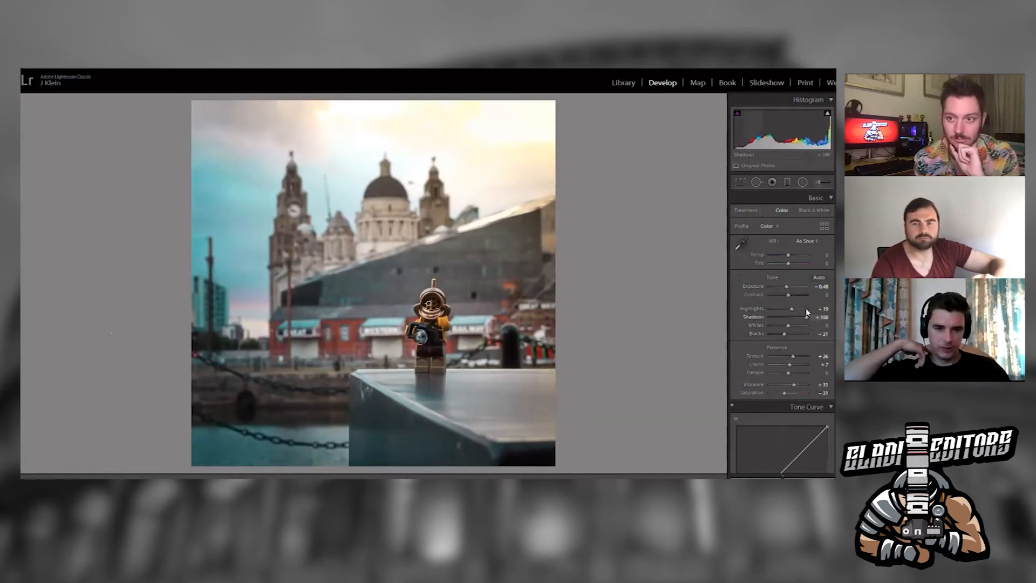
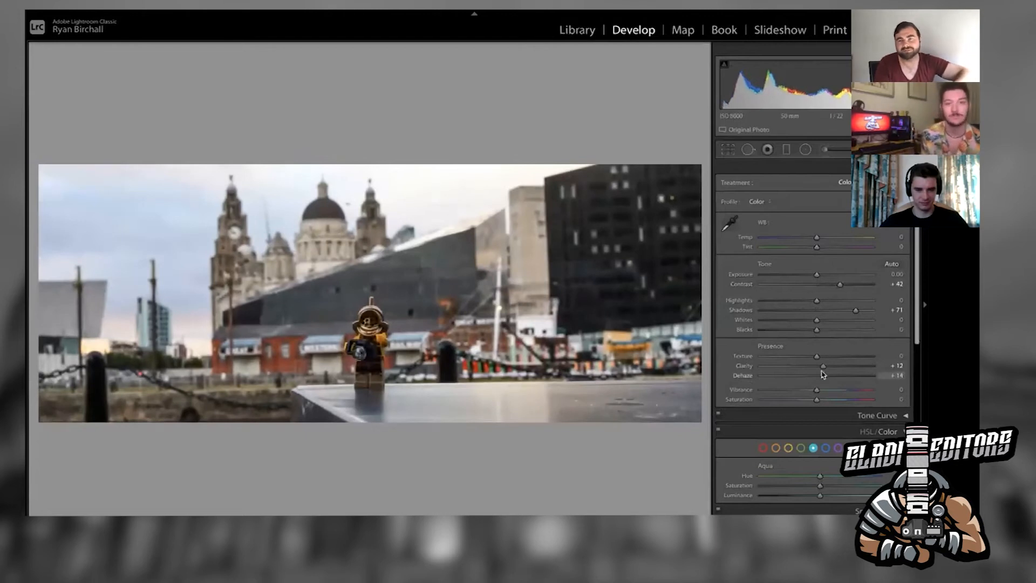
Soften the panoramic version with Texture −73, checking it up close, and set the Blue saturation to −100
key("z")
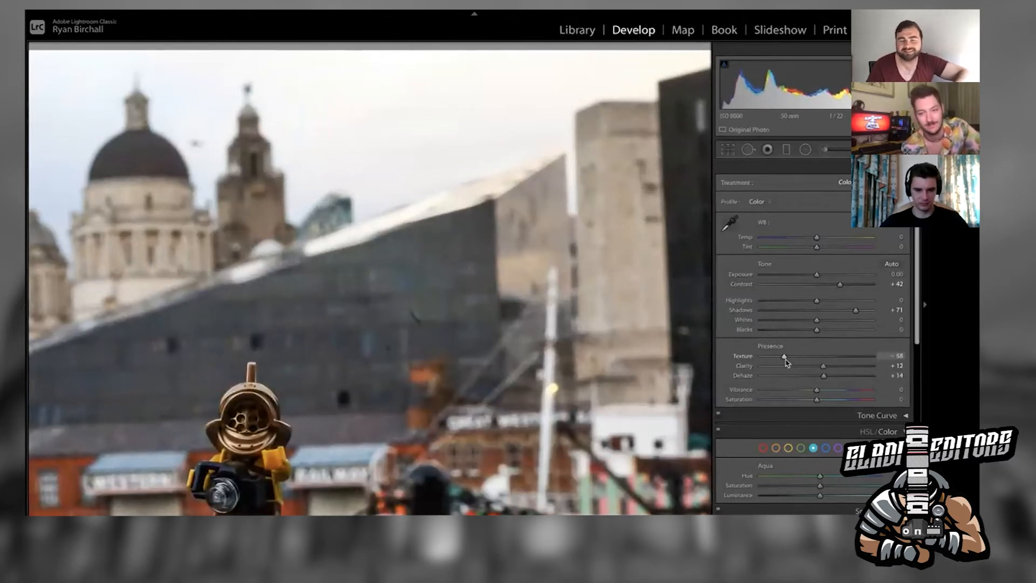
key("z")
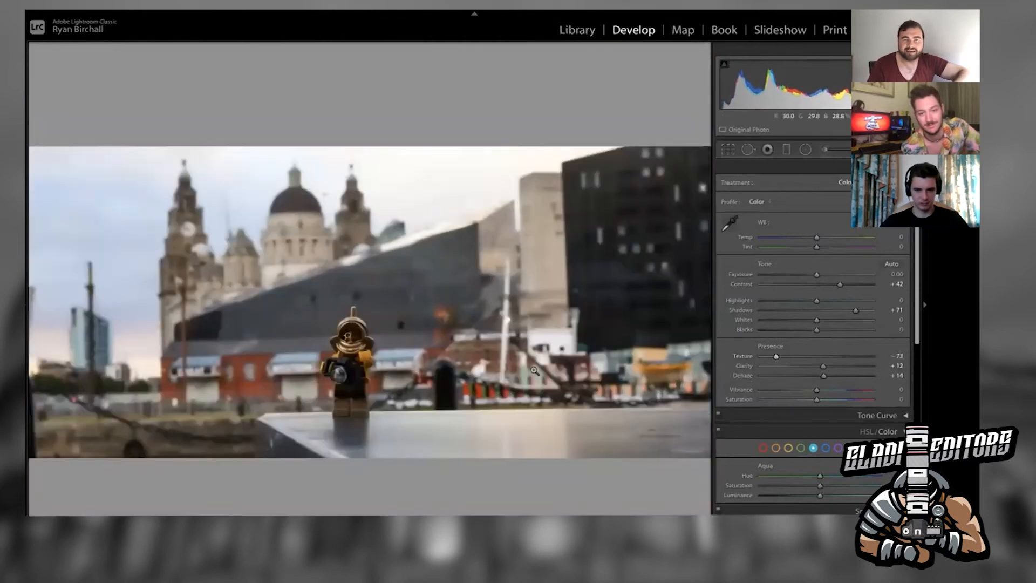
left_click(825, 448)
left_click_drag(820, 486, 744, 490)
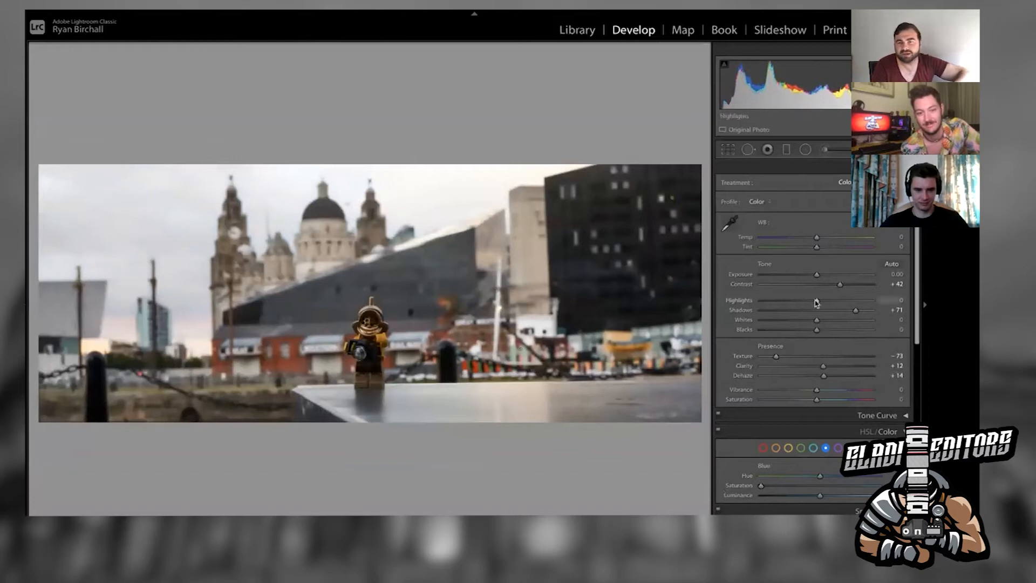
Set Highlights to −88 and Vibrance to +25, and warm the white balance slightly
left_click_drag(813, 306, 768, 306)
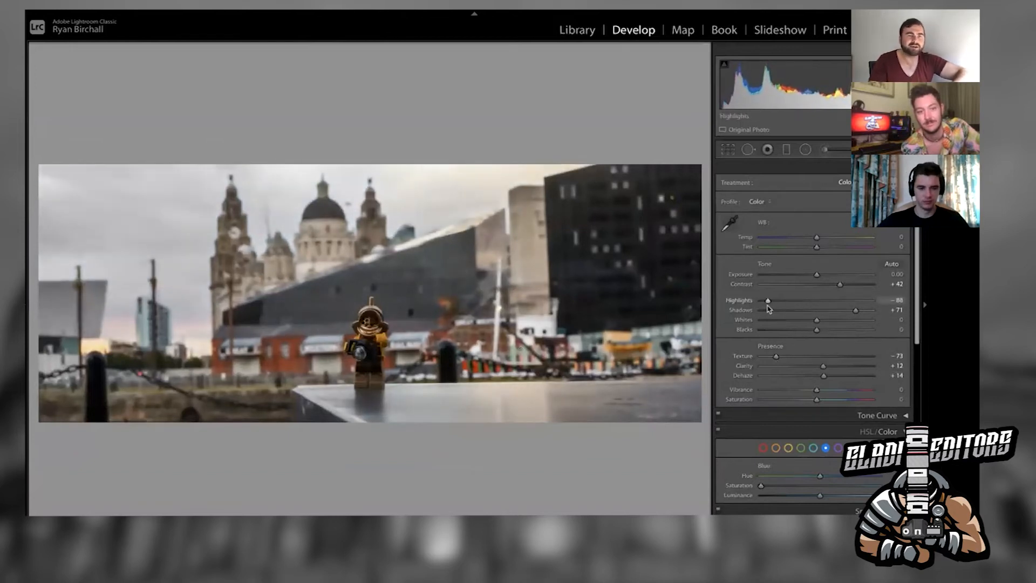
left_click_drag(817, 239, 818, 242)
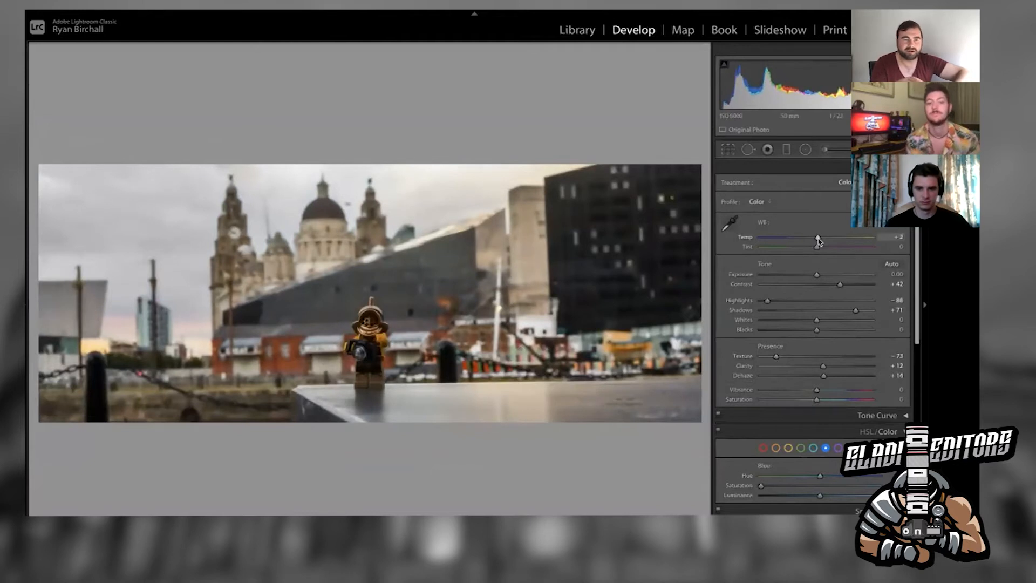
scroll(821, 335, "down", 1)
scroll(821, 333, "down", 1)
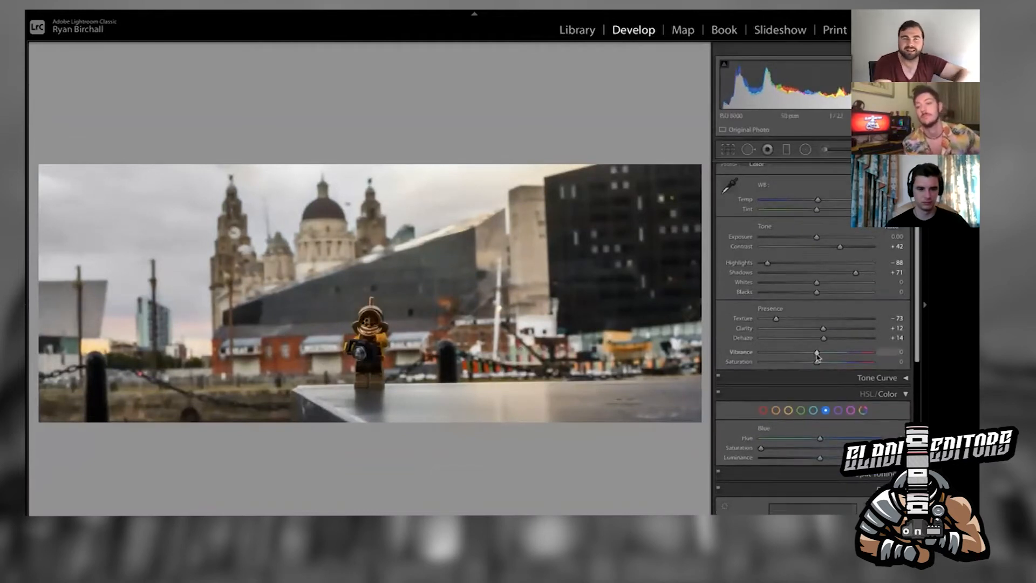
left_click_drag(818, 352, 831, 353)
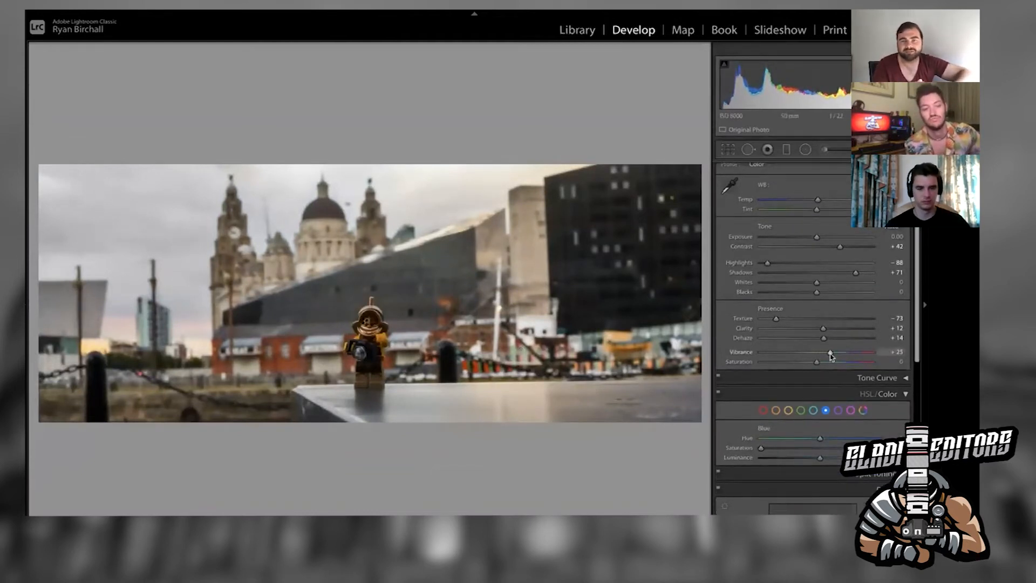
Set the Sharpening Amount to 104 and raise luminance noise reduction and its Contrast, checking the minifigure up close
scroll(769, 430, "down", 6)
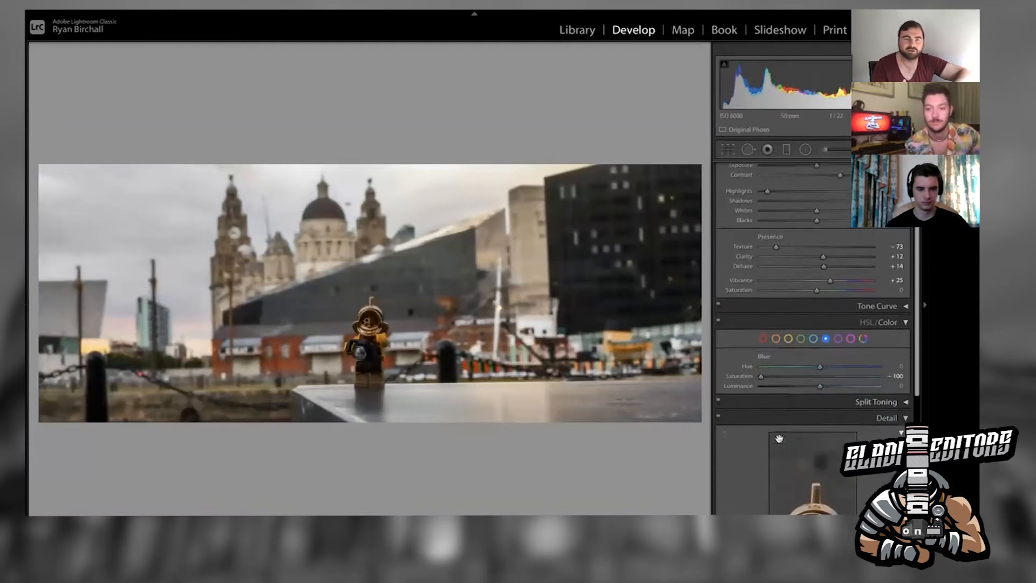
left_click_drag(775, 435, 837, 435)
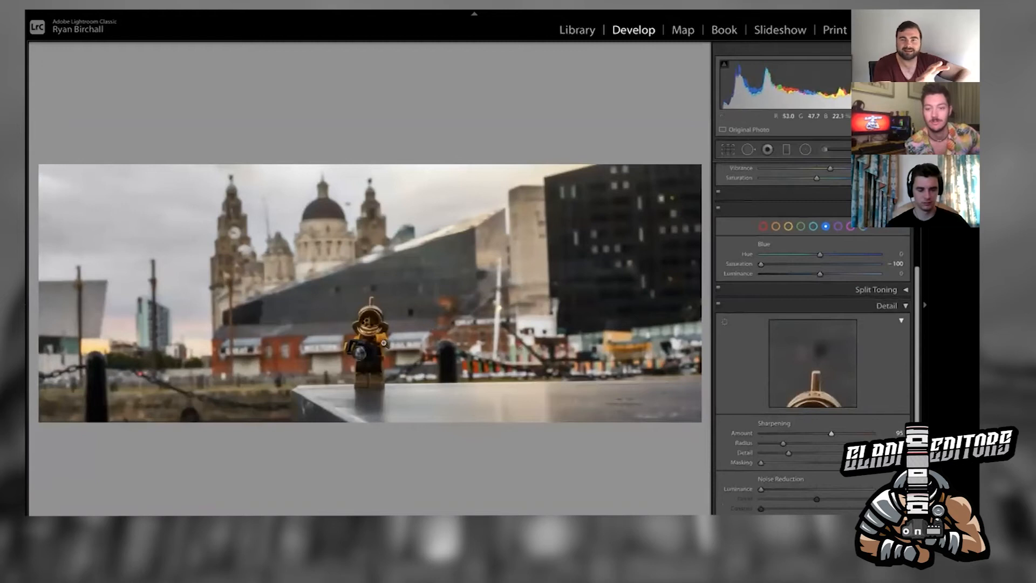
left_click(384, 343)
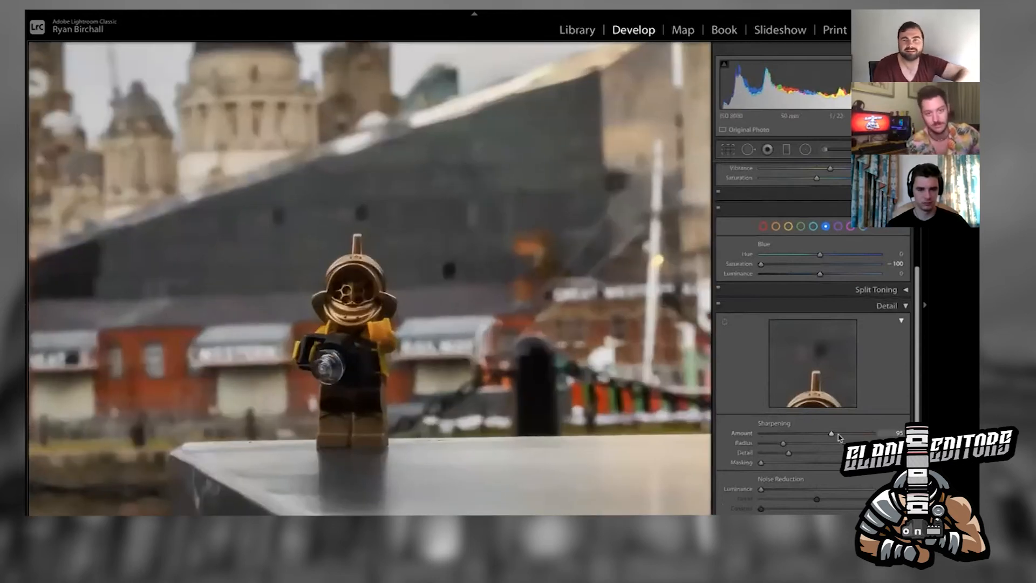
scroll(807, 470, "down", 1)
left_click_drag(761, 474, 772, 475)
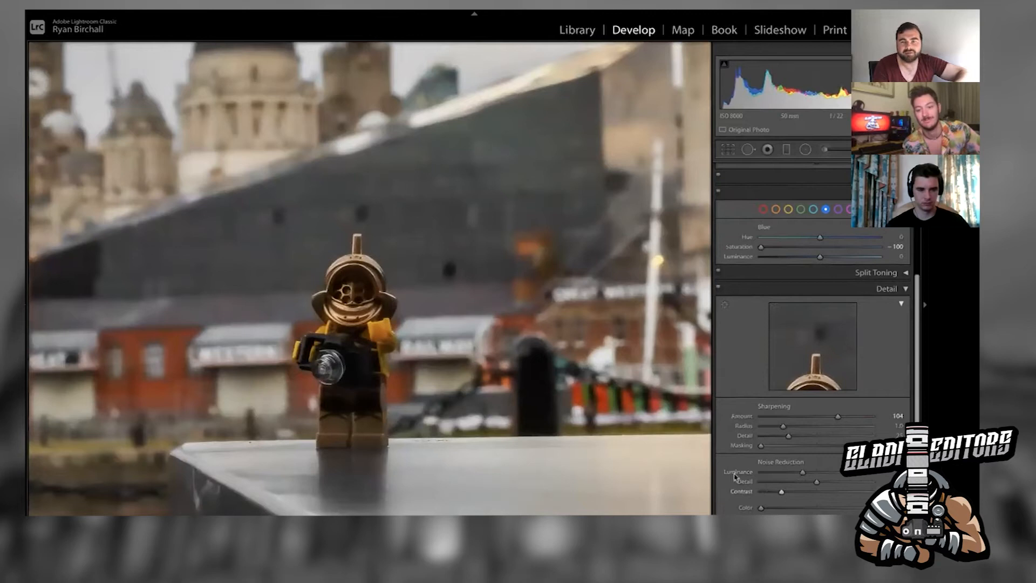
left_click(536, 406)
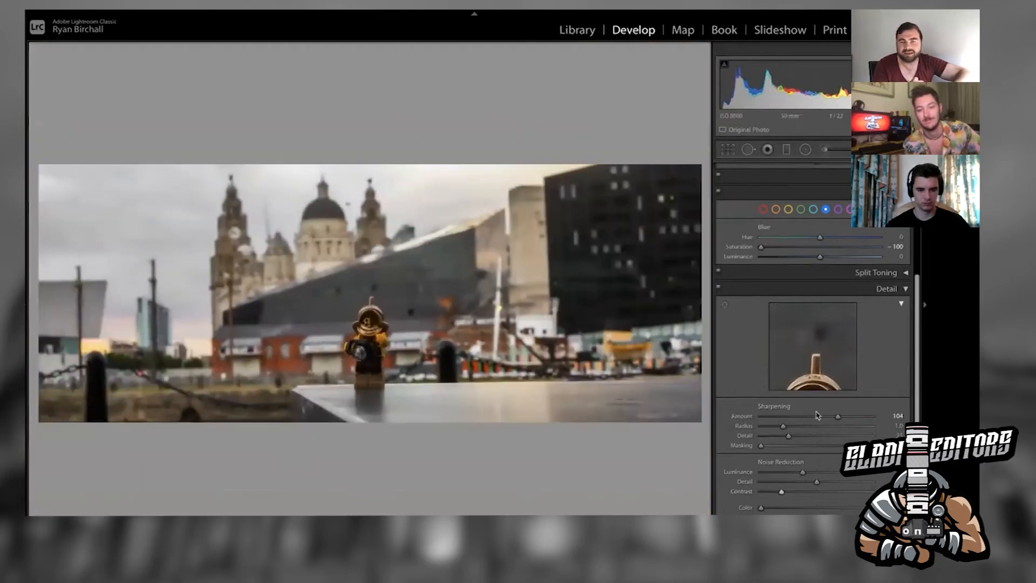
Darken the panoramic photo's edges with a subtle post-crop vignette and set the overall Blacks to −21
scroll(878, 422, "down", 5)
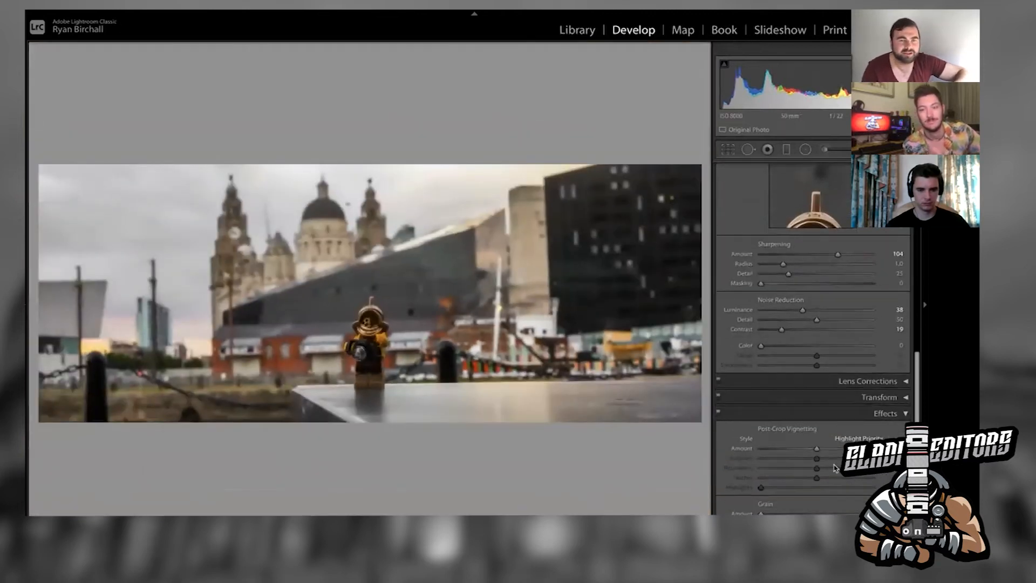
left_click_drag(817, 451, 807, 451)
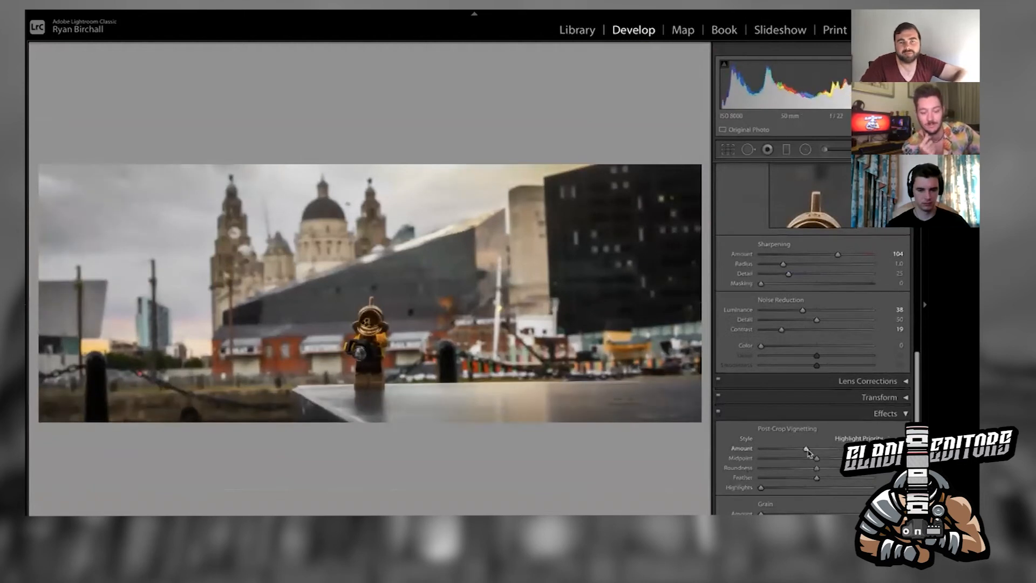
left_click_drag(808, 452, 806, 452)
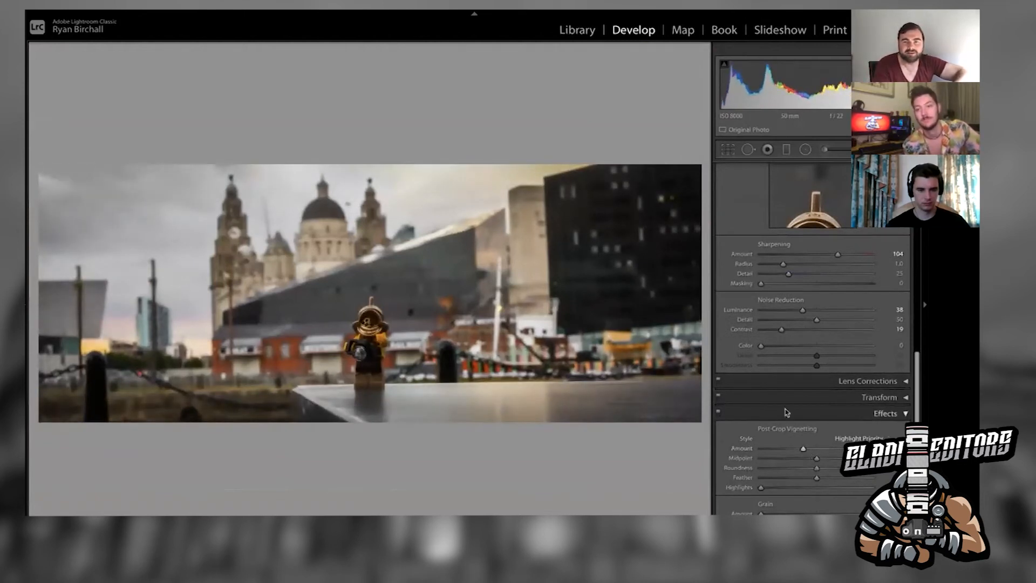
scroll(786, 413, "up", 10)
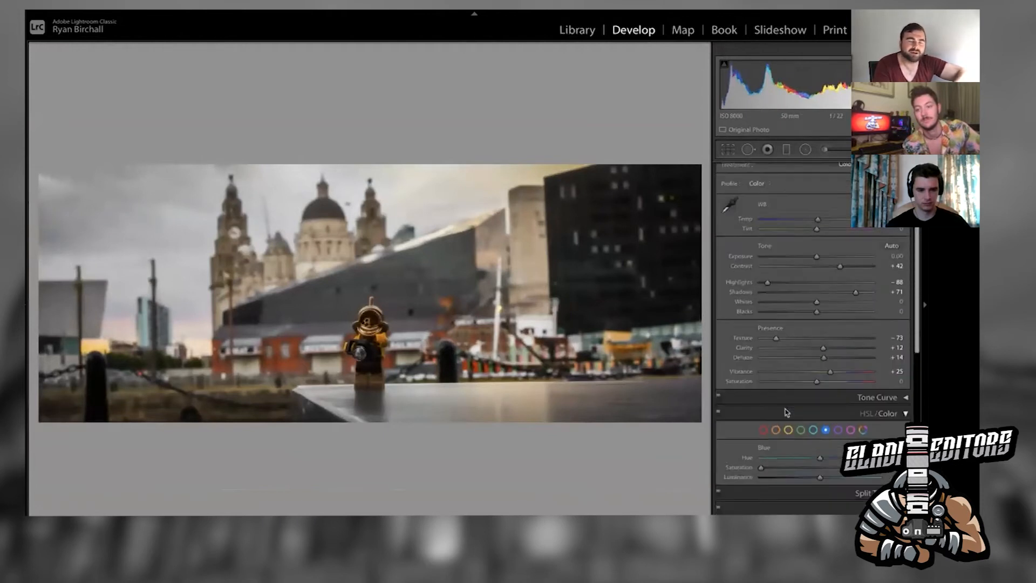
scroll(786, 413, "up", 2)
left_click_drag(817, 329, 804, 330)
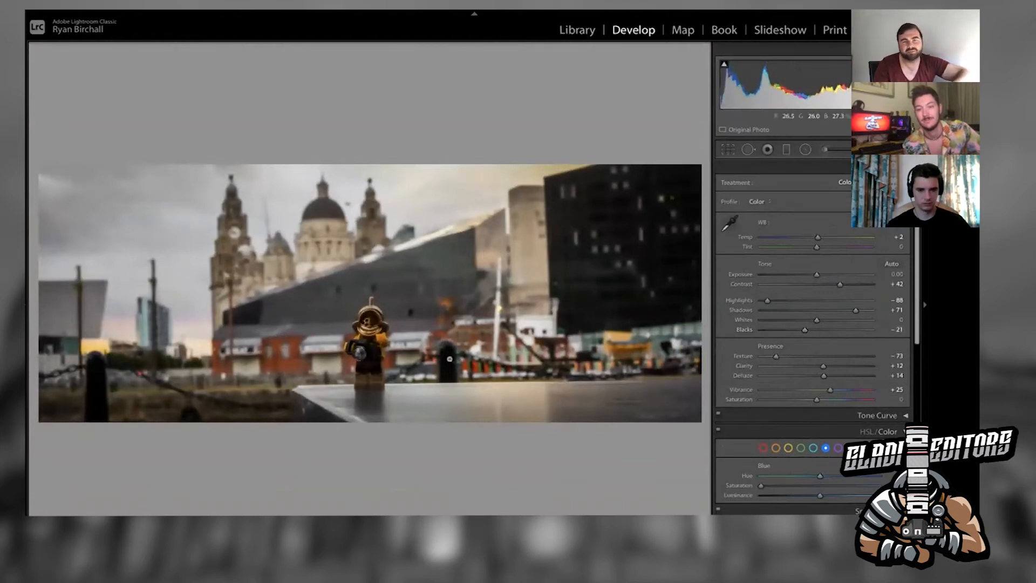
Paint an adjustment brush mask over the minifigure's helmet, body, legs and camera, using a smaller brush for the details
left_click(399, 352)
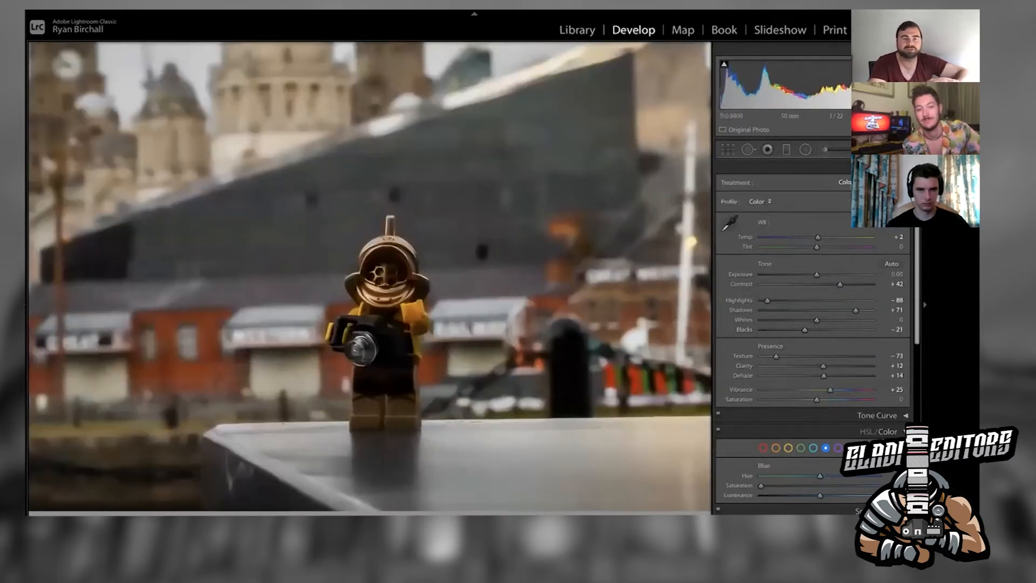
left_click(827, 149)
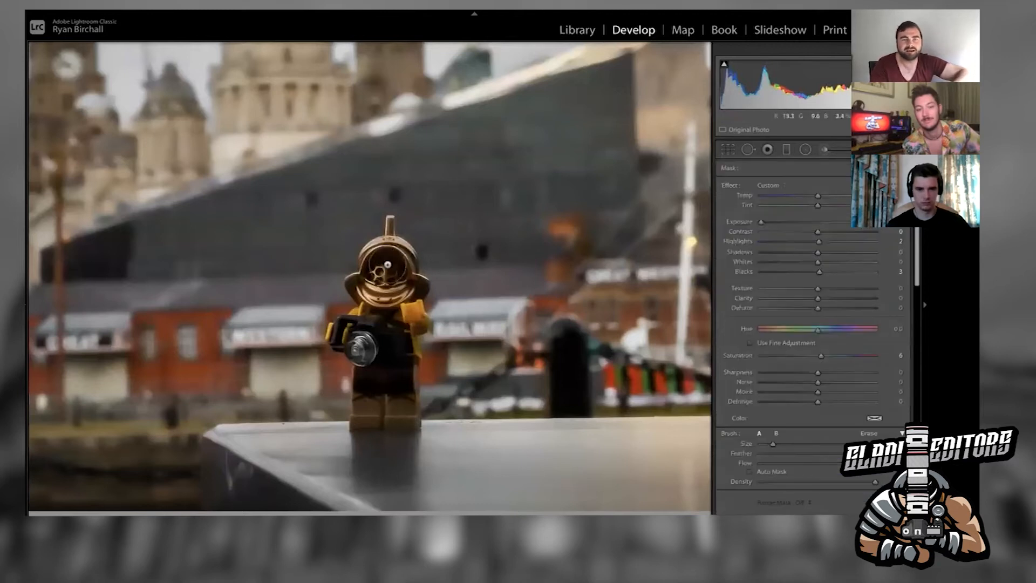
left_click_drag(387, 264, 380, 395)
scroll(378, 394, "down", 3)
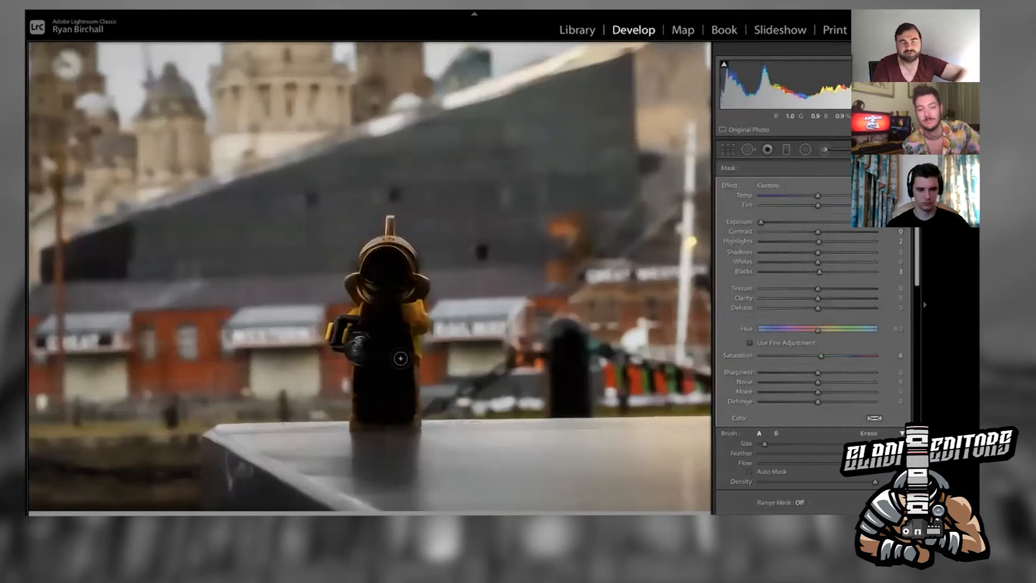
mouse_move(357, 343)
left_mouse_down()
mouse_move(346, 337)
mouse_move(363, 320)
mouse_move(414, 309)
mouse_move(406, 348)
left_mouse_up()
mouse_move(370, 275)
left_mouse_down()
mouse_move(384, 247)
mouse_move(403, 262)
left_mouse_up()
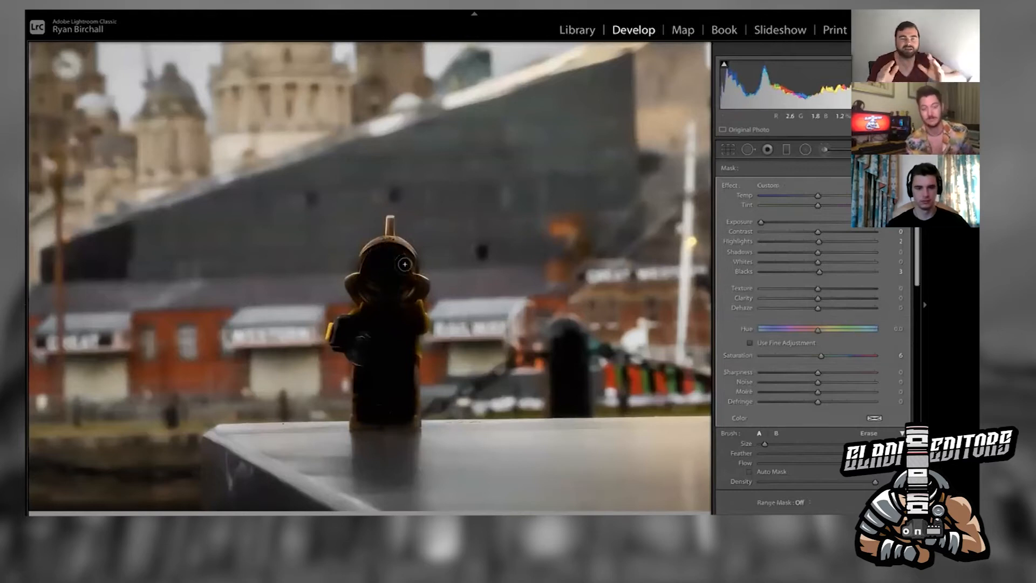
left_click(337, 332)
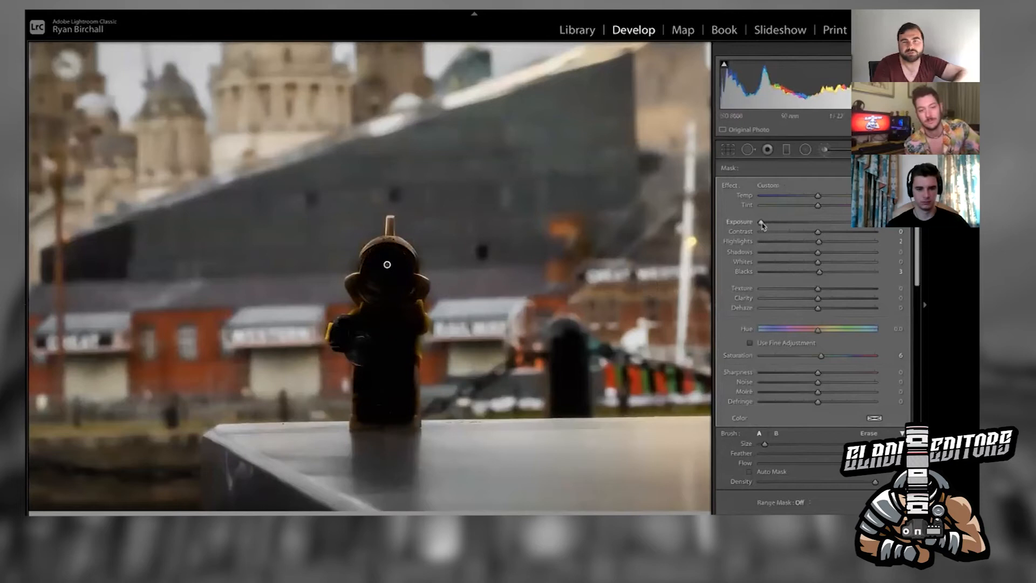
Brighten the masked minifigure slightly with Contrast 17, Shadows 21, Blacks −4, Texture 22 and Sharpness 44, and finish the brush adjustment
left_click_drag(762, 223, 832, 256)
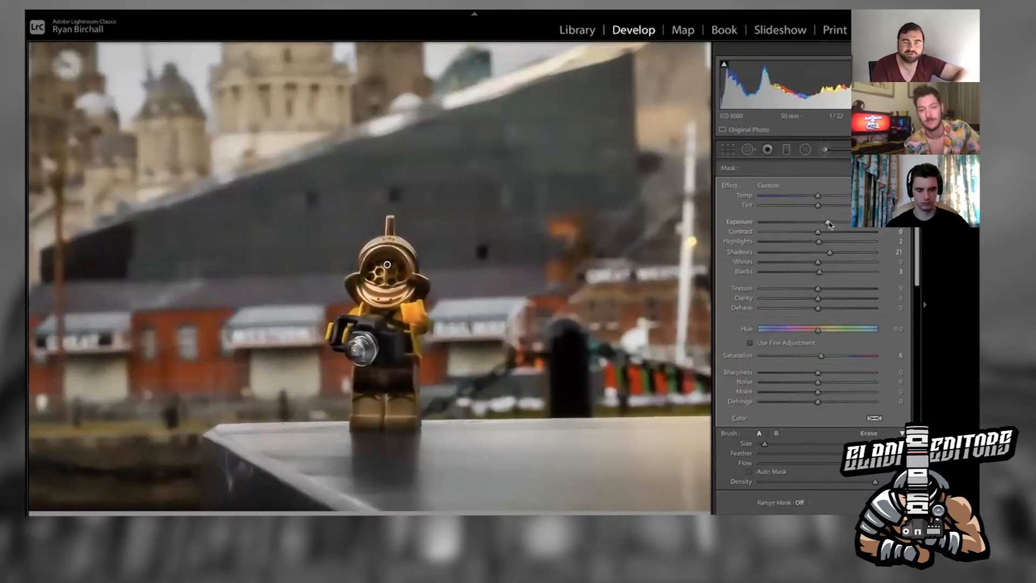
left_click(827, 232)
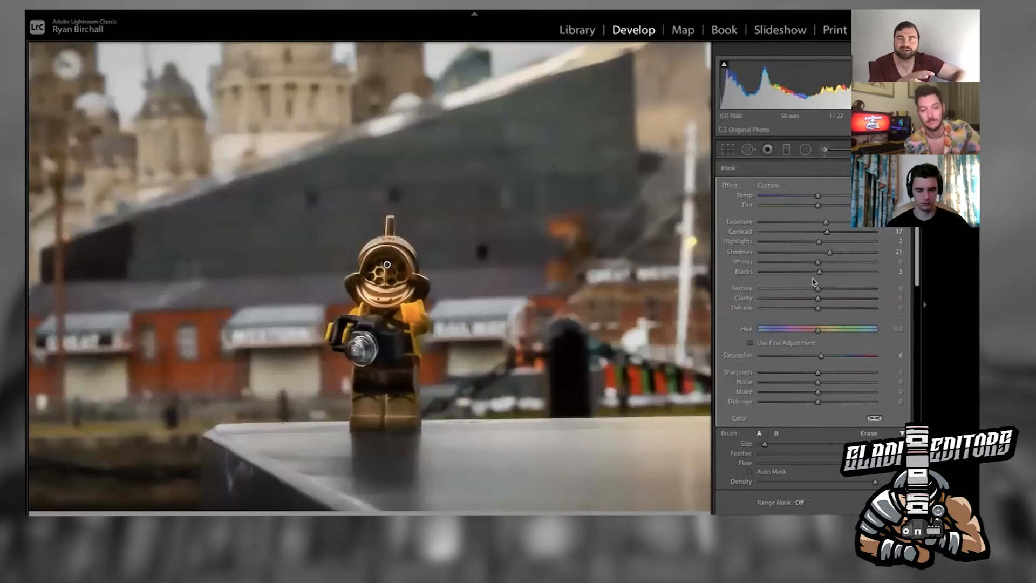
left_click_drag(819, 273, 815, 273)
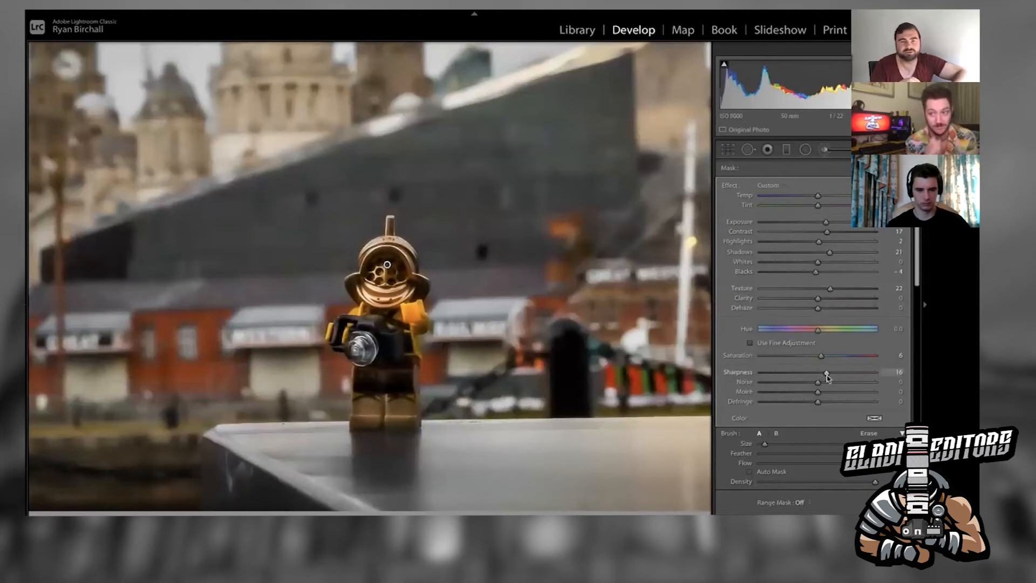
mouse_move(378, 514)
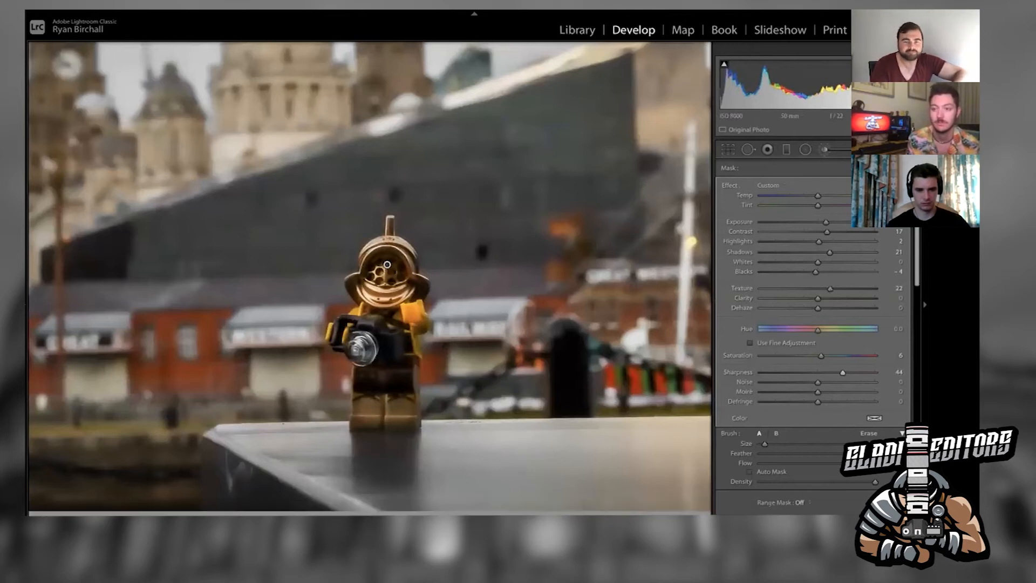
key("k")
key("z")
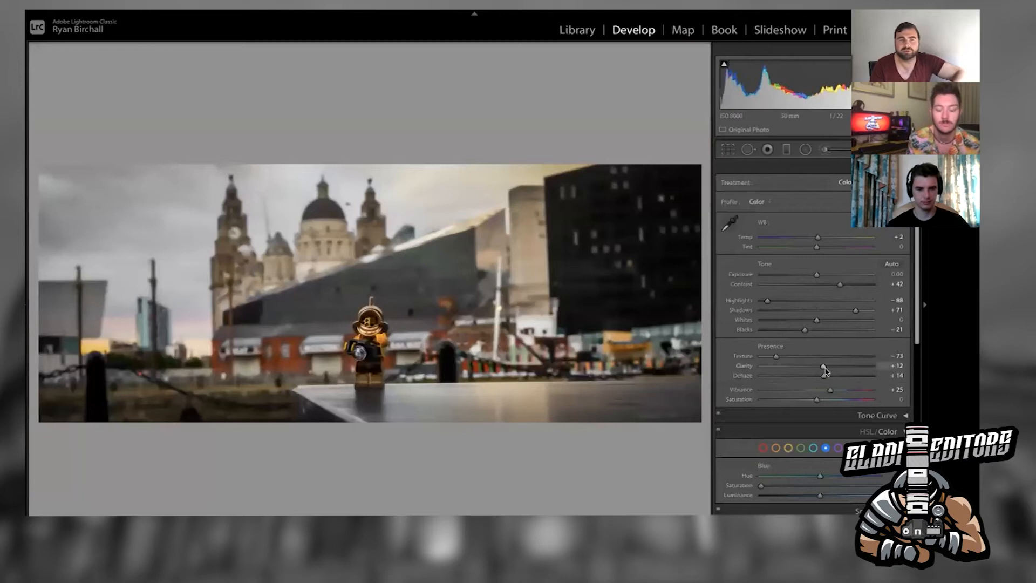
Set the overall Clarity to +3 and Exposure to +0.40
left_click_drag(824, 370, 820, 371)
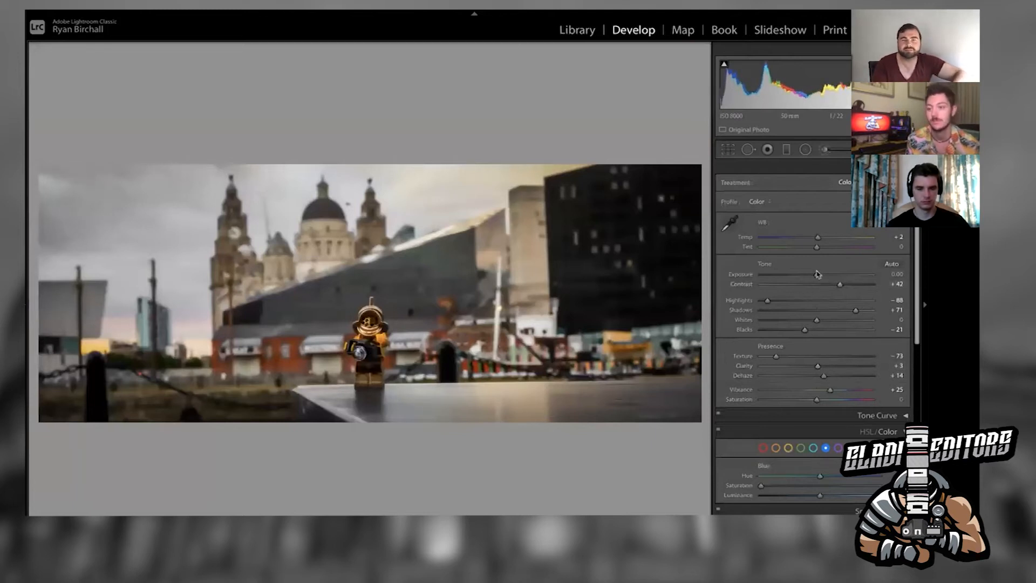
left_click_drag(818, 273, 821, 274)
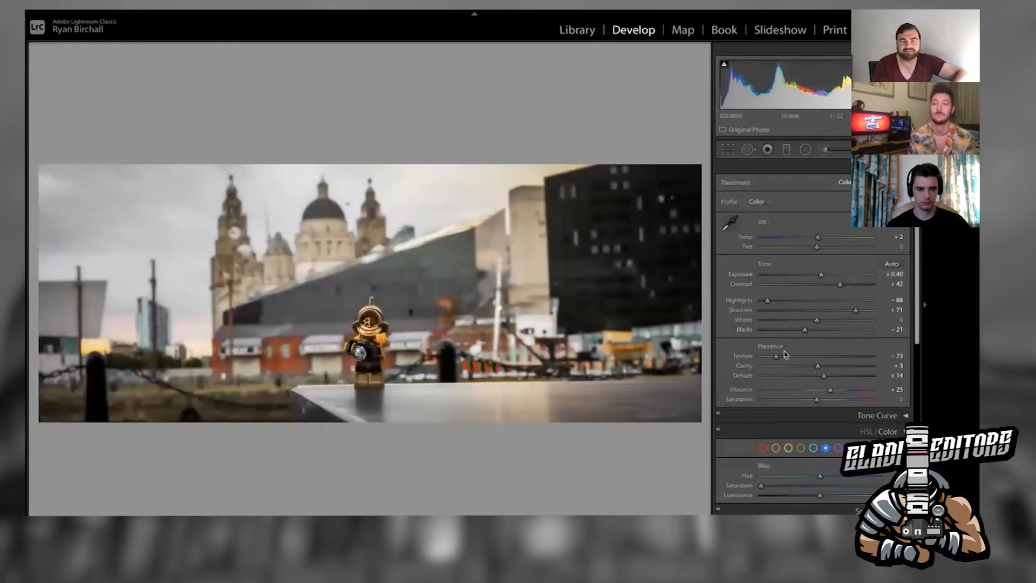
Darken the stone ledge and foreground with a graduated filter rising from below the photo to the minifigure
scroll(801, 418, "down", 5)
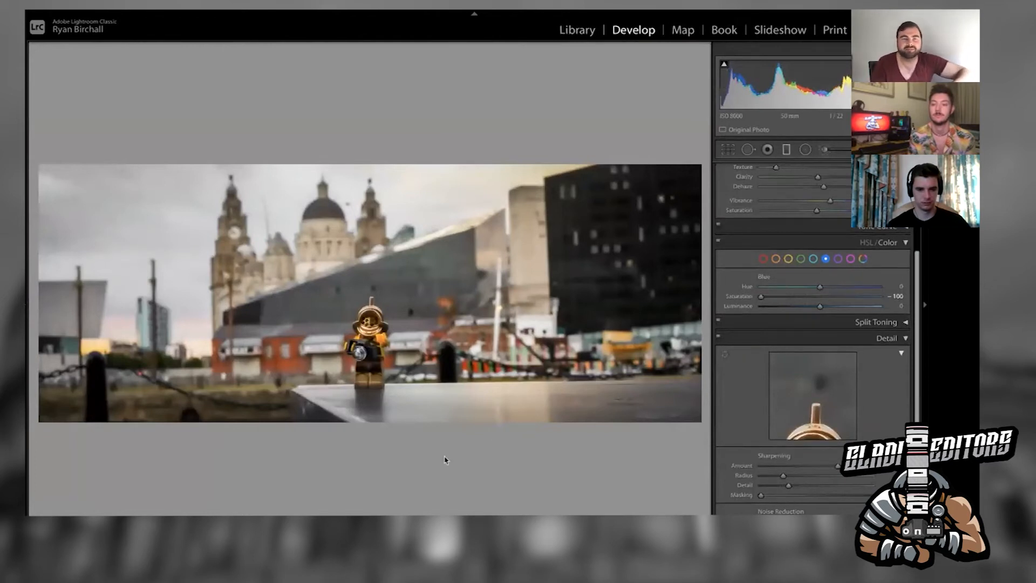
key("m")
left_click_drag(369, 489, 367, 314)
key("m")
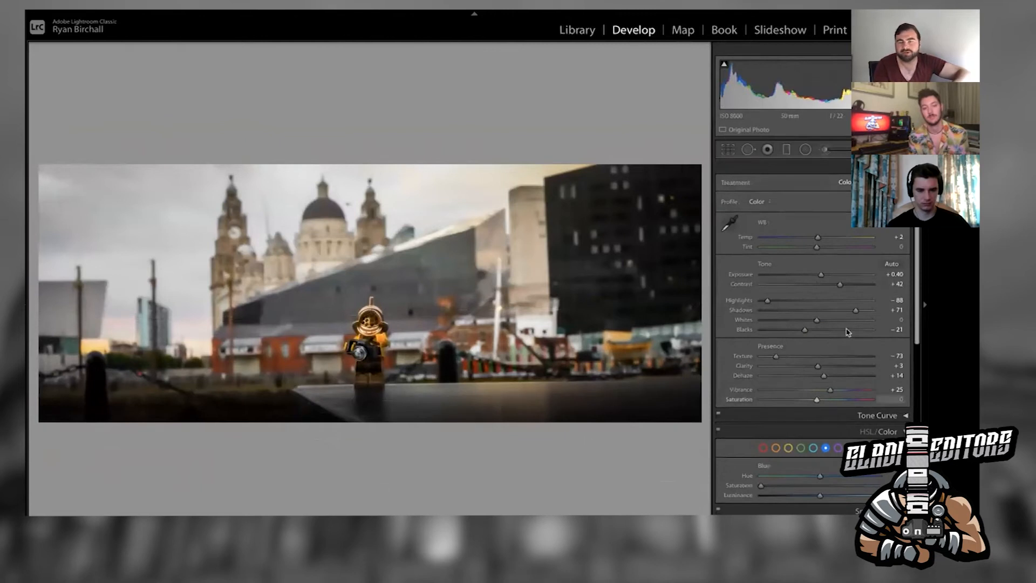
Raise the Yellow saturation slightly and reduce the Aqua saturation to its minimum
left_click(789, 449)
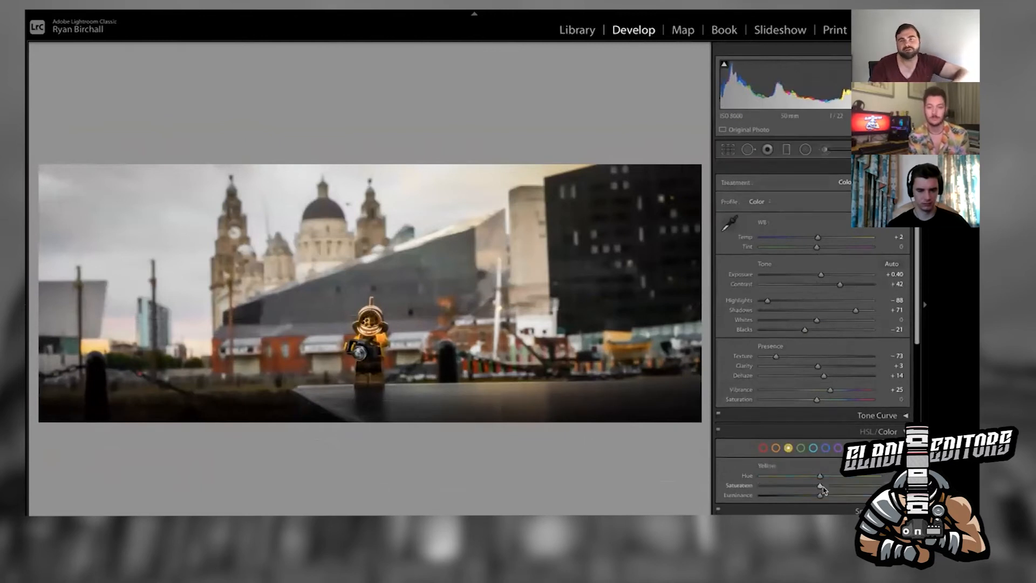
left_click_drag(783, 486, 819, 489)
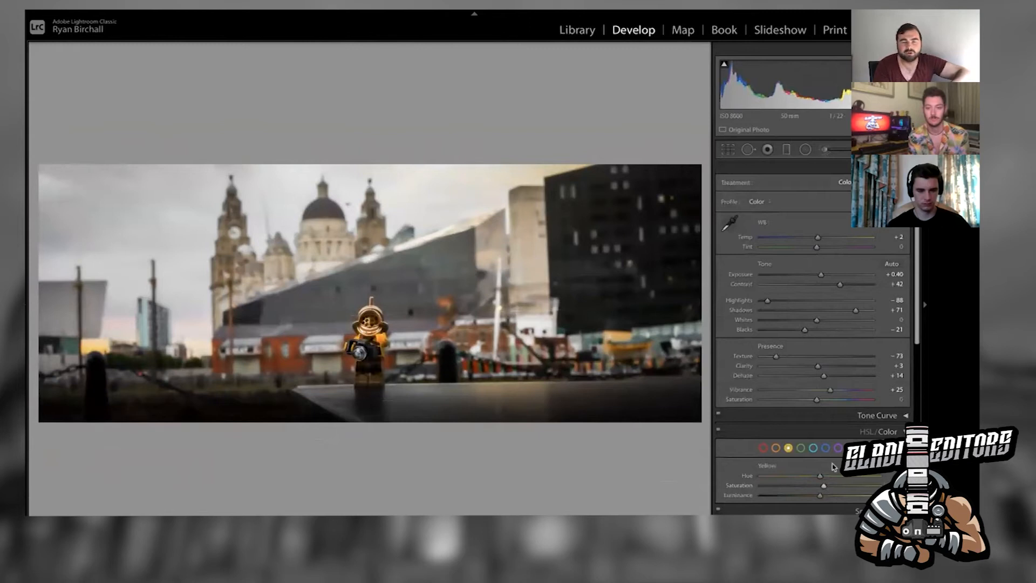
left_click(813, 448)
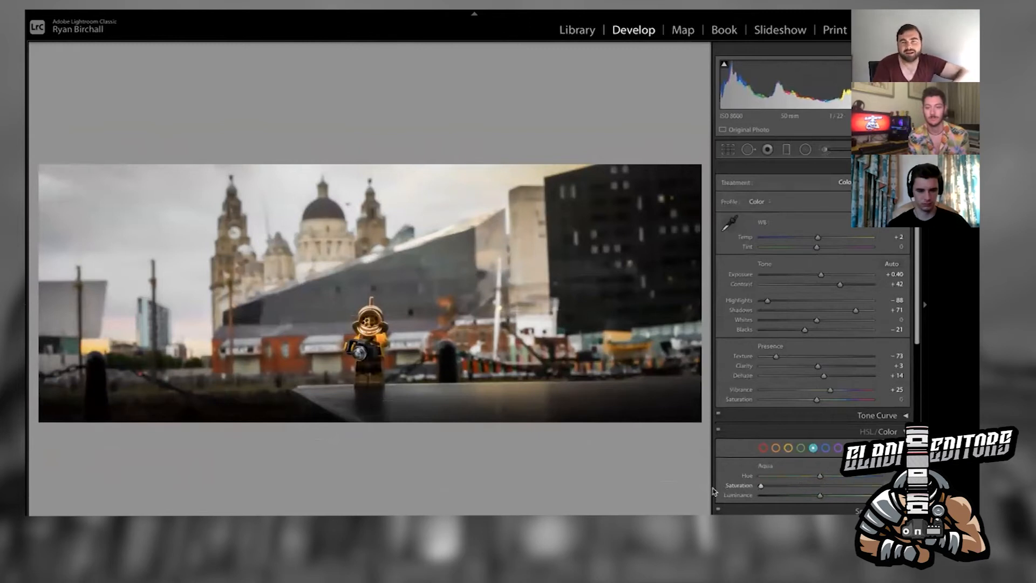
Raise the Orange saturation and set the Red saturation to +34 to strengthen the brick and minifigure tones
left_click(776, 449)
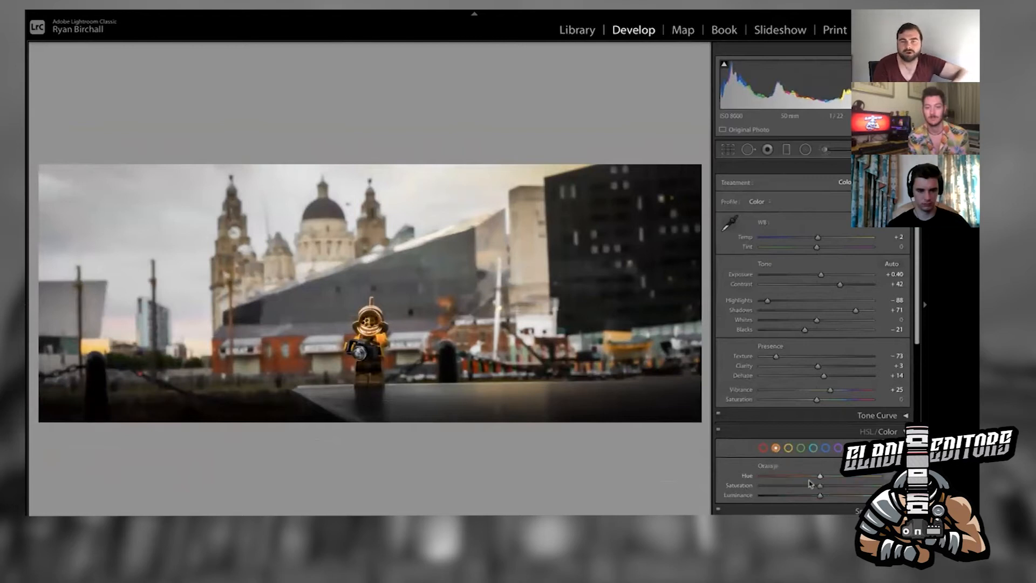
mouse_move(834, 488)
left_mouse_down()
mouse_move(844, 487)
mouse_move(827, 488)
left_mouse_up()
left_click(763, 447)
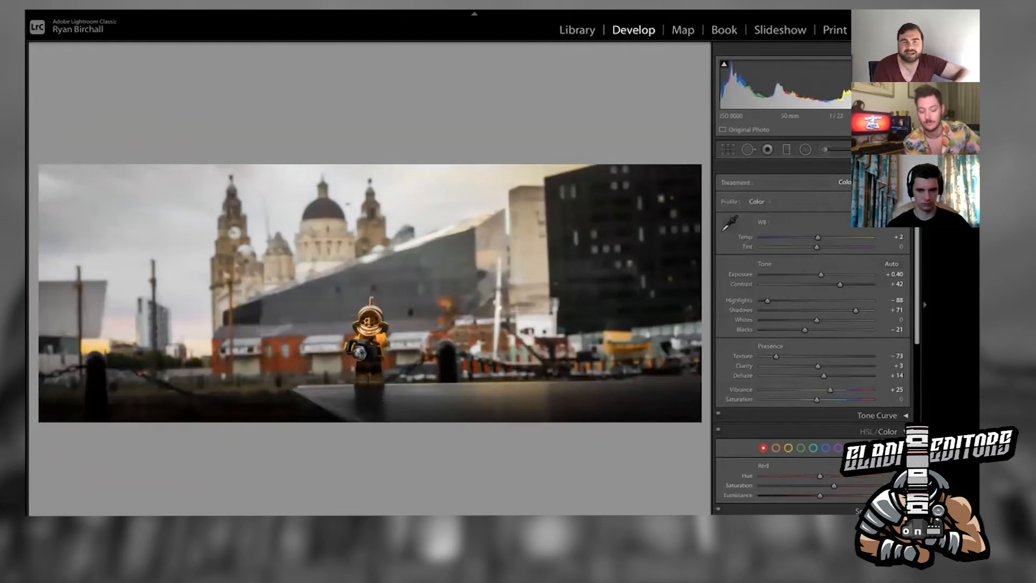
left_click_drag(833, 488, 839, 489)
scroll(810, 496, "down", 3)
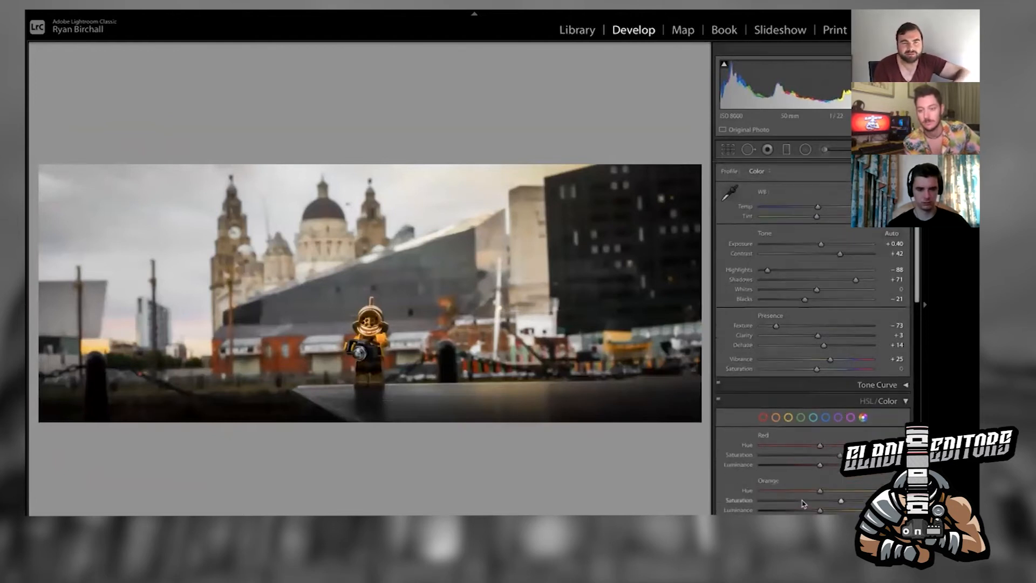
scroll(804, 503, "down", 1)
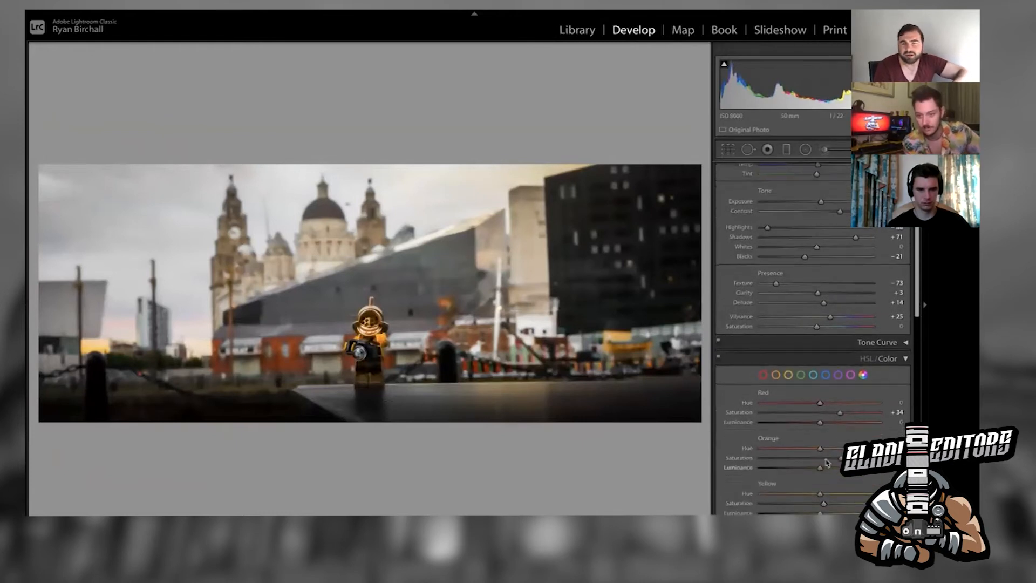
Set the Yellow saturation to −67 and compare the panoramic edit with its before view
left_click(788, 376)
left_click_drag(820, 413, 825, 416)
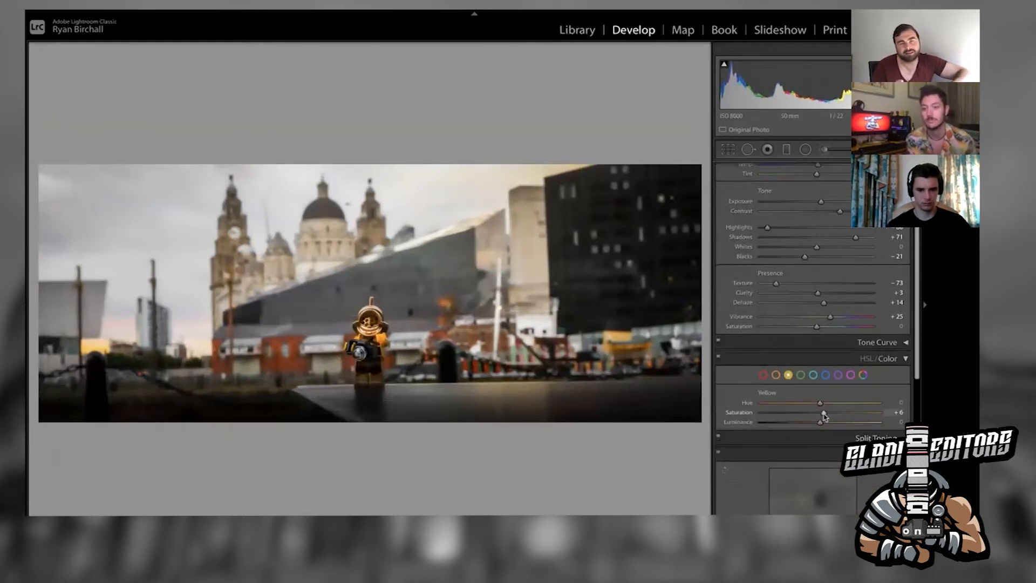
left_click_drag(805, 415, 780, 418)
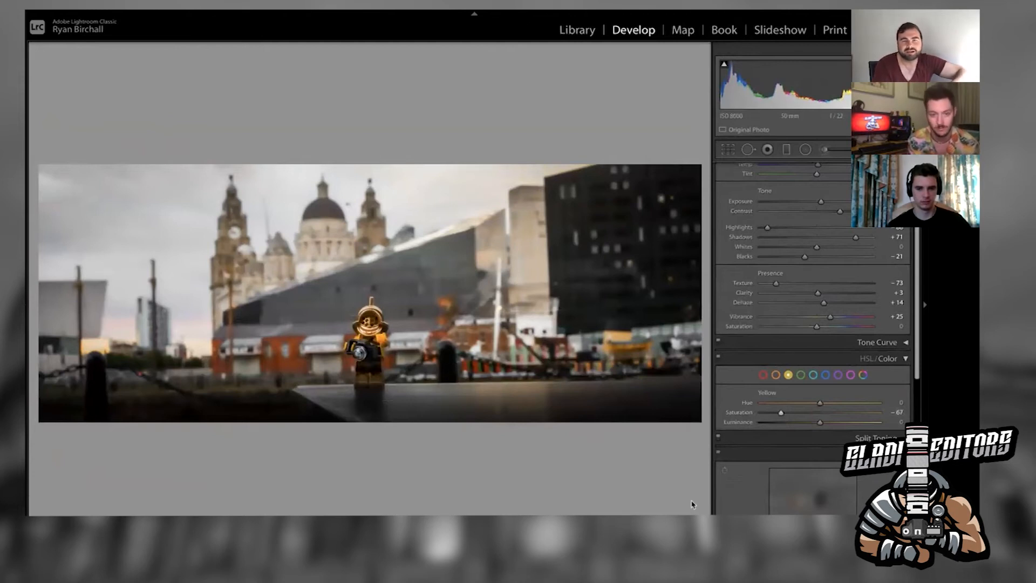
key("backslash")
key("backslash")
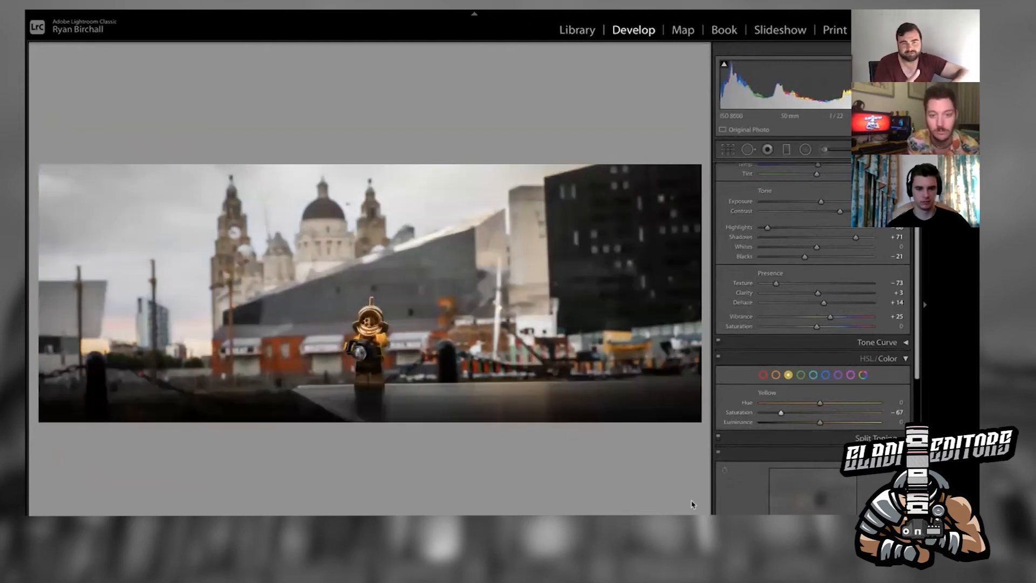
key("backslash")
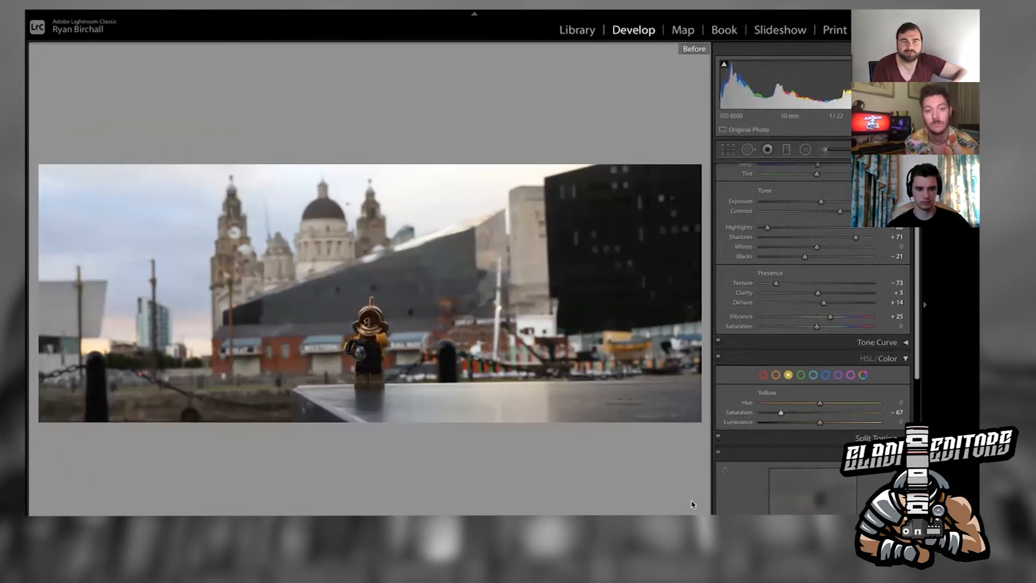
key("backslash")
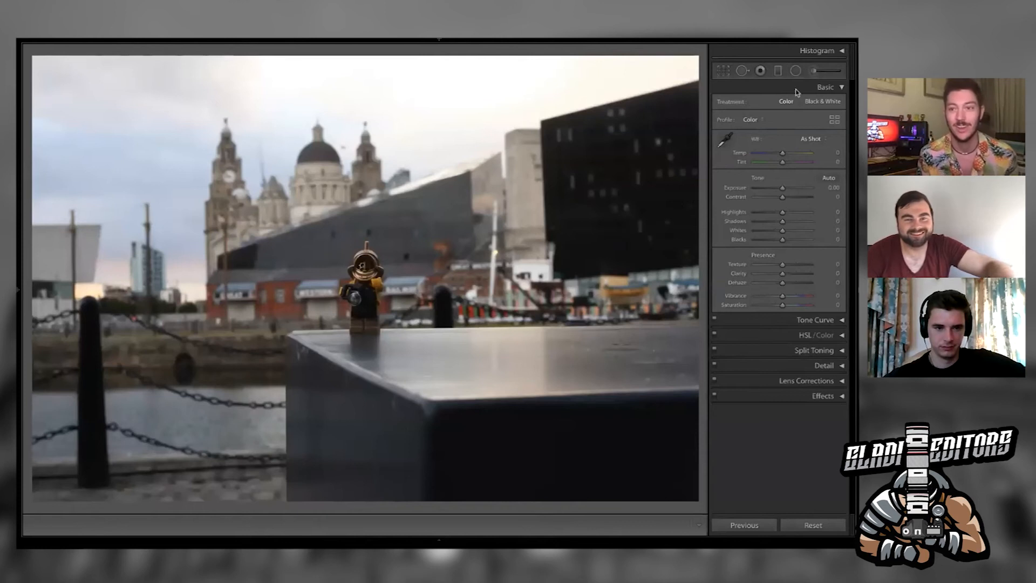
Crop the unedited waterfront photo to a 1 x 1 square framing the minifigure and the domed building, and apply the crop
key("F5")
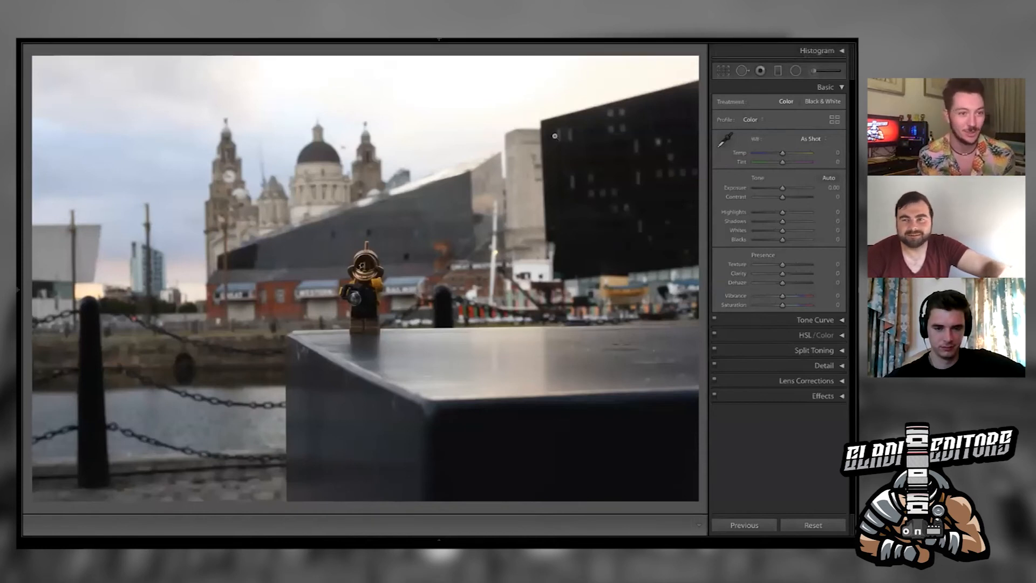
key("r")
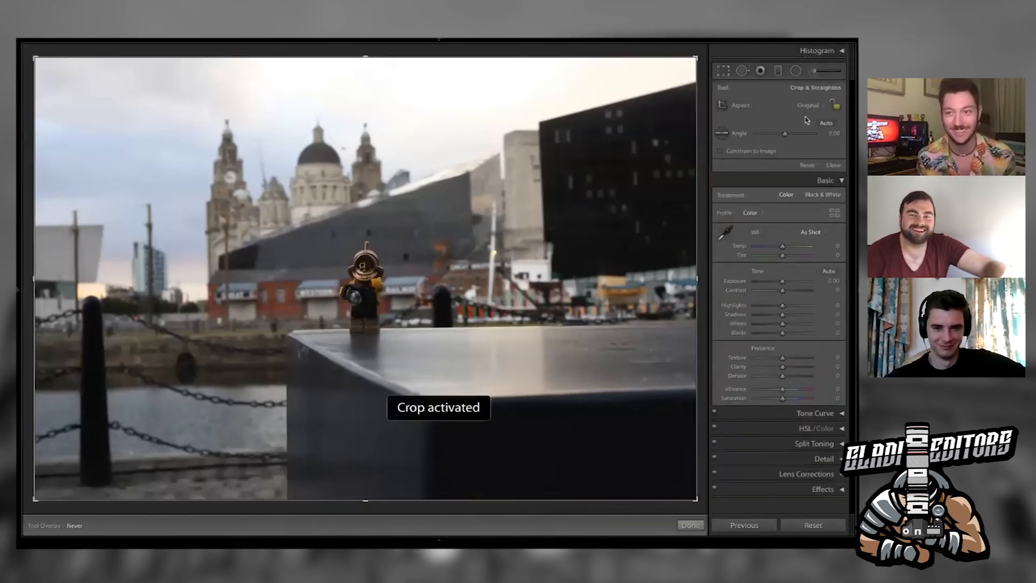
left_click(809, 105)
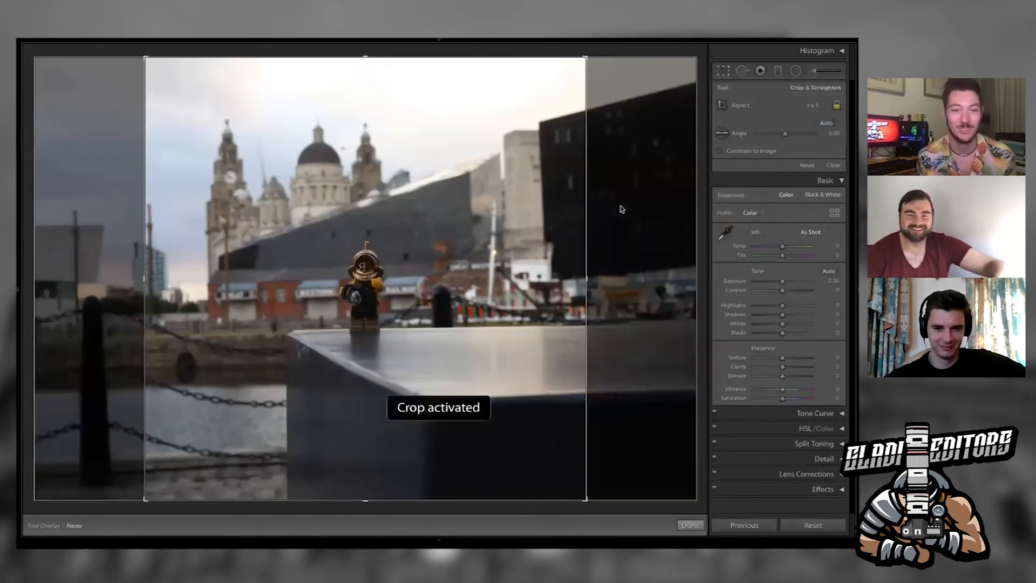
left_click_drag(367, 484, 379, 444)
left_click_drag(412, 338, 438, 325)
key("d")
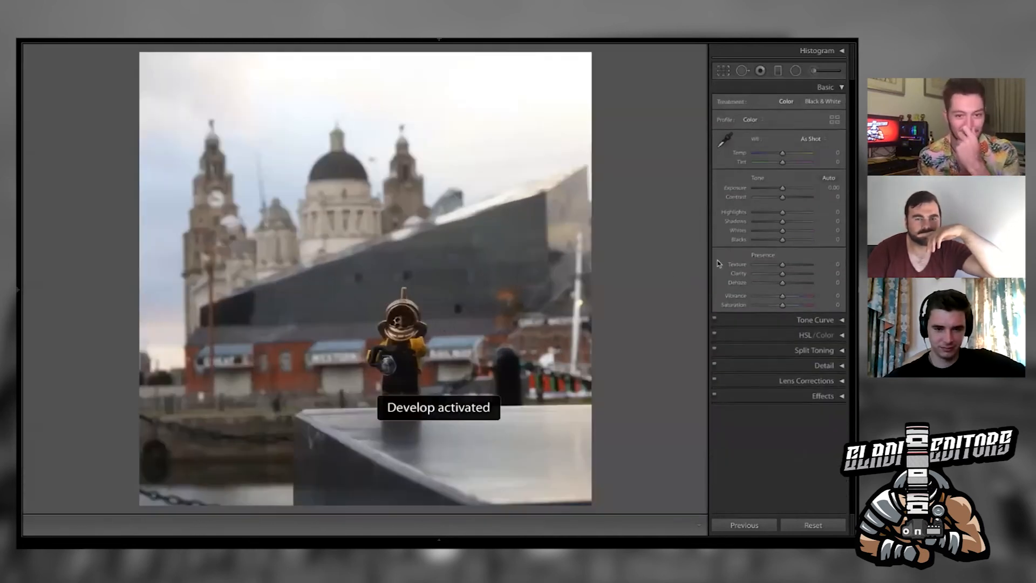
Set Highlights to −64 and Shadows to +57, with Exposure at +0.10 and Contrast at −9
left_click(770, 212)
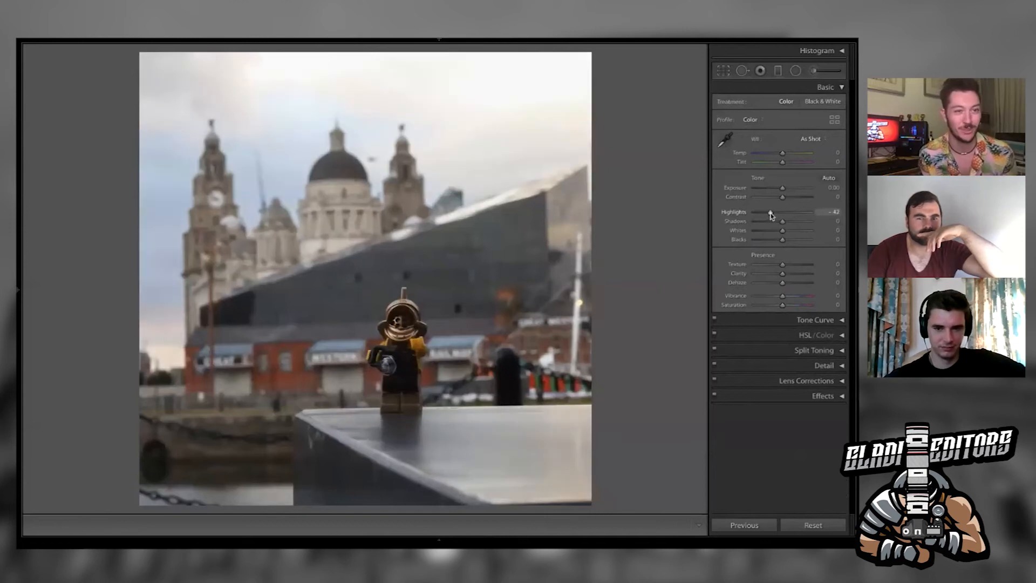
left_click_drag(768, 216, 765, 214)
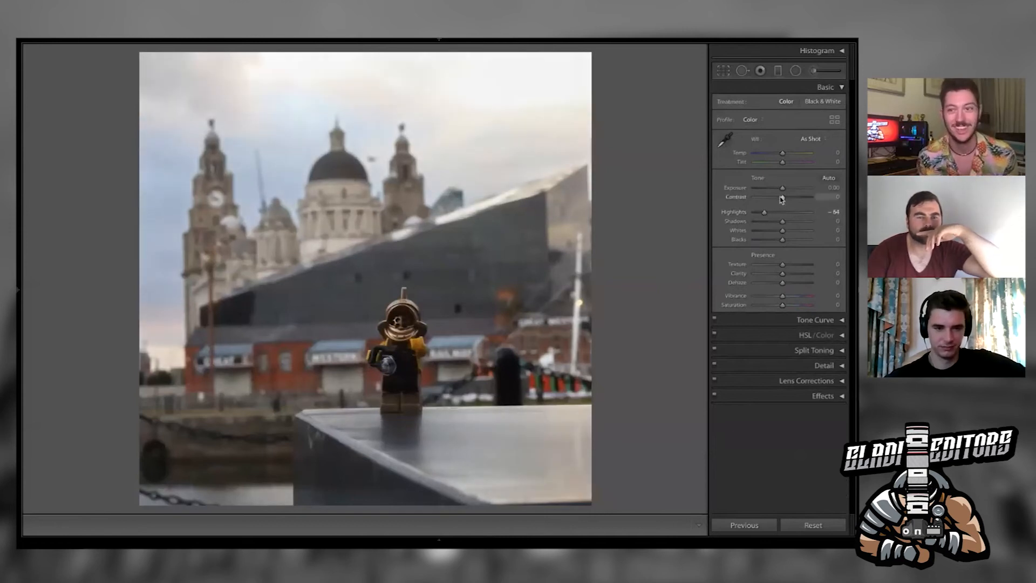
left_click(798, 222)
left_click_drag(800, 225, 799, 224)
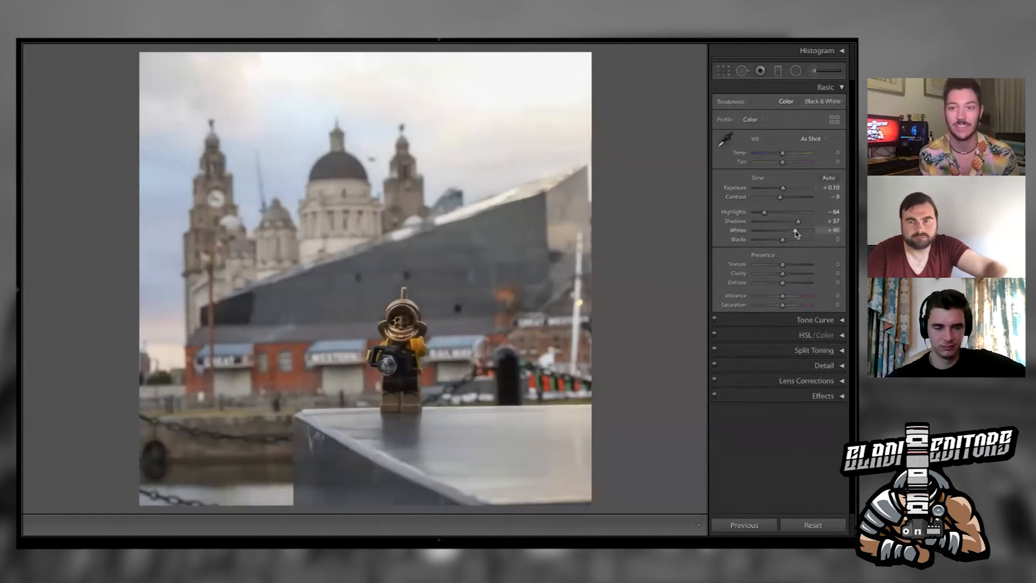
Set Whites +13, Blacks −22, Texture +19, Clarity +10, Dehaze +14 and Vibrance +17 for the square photo
left_click_drag(797, 233, 785, 231)
left_click_drag(782, 239, 786, 289)
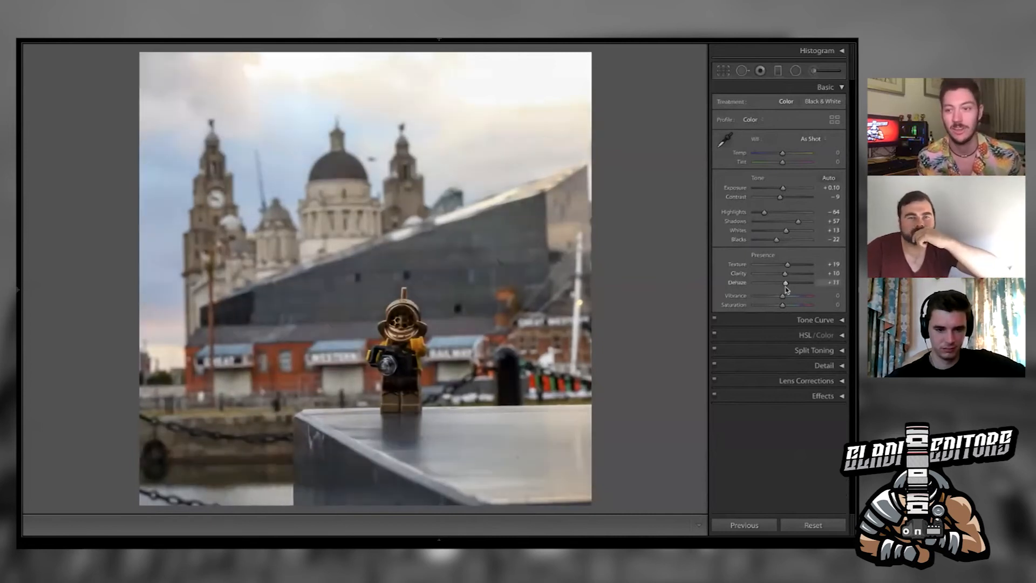
left_click(798, 297)
left_click_drag(799, 300, 786, 301)
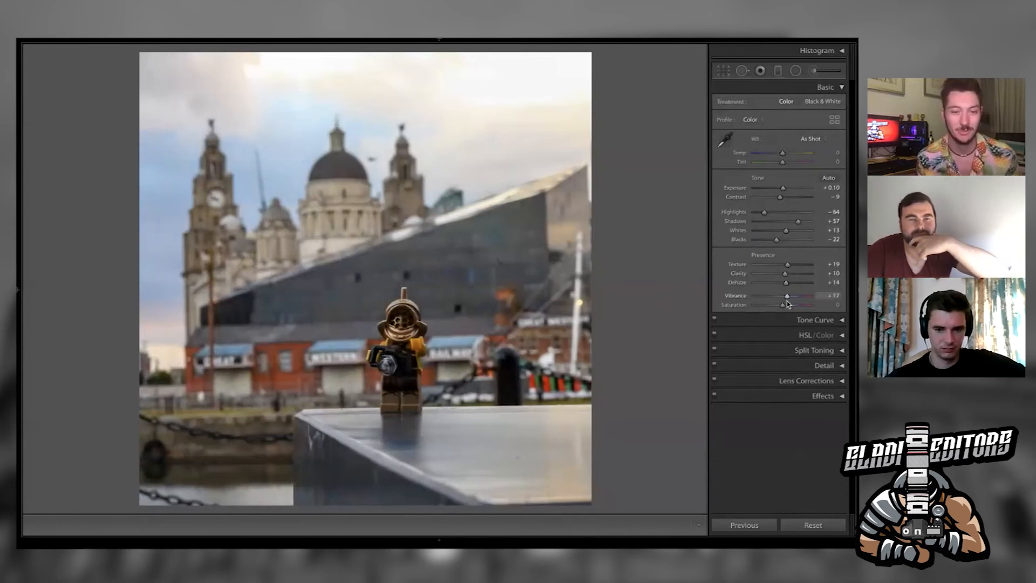
Flatten the tone curve slightly with Highlights −9, Lights −6, Darks +10 and Shadows +8
left_click(844, 89)
left_click(843, 104)
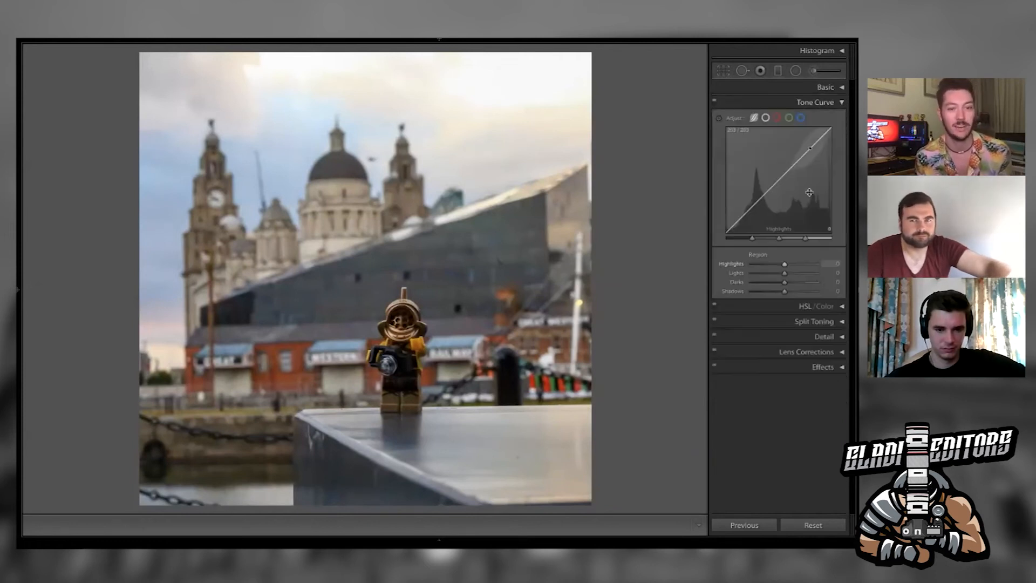
left_click_drag(786, 266, 789, 295)
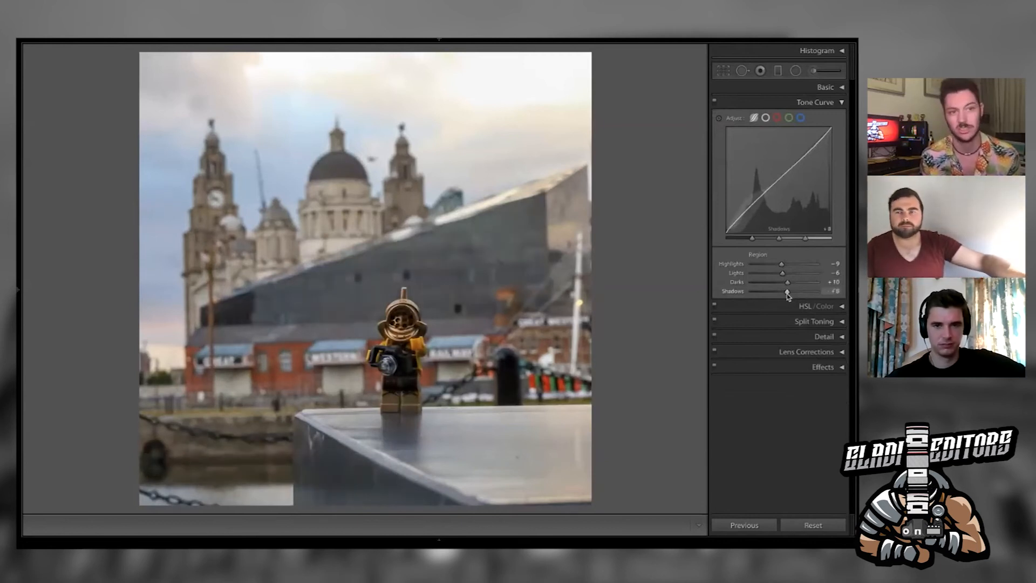
left_click(841, 111)
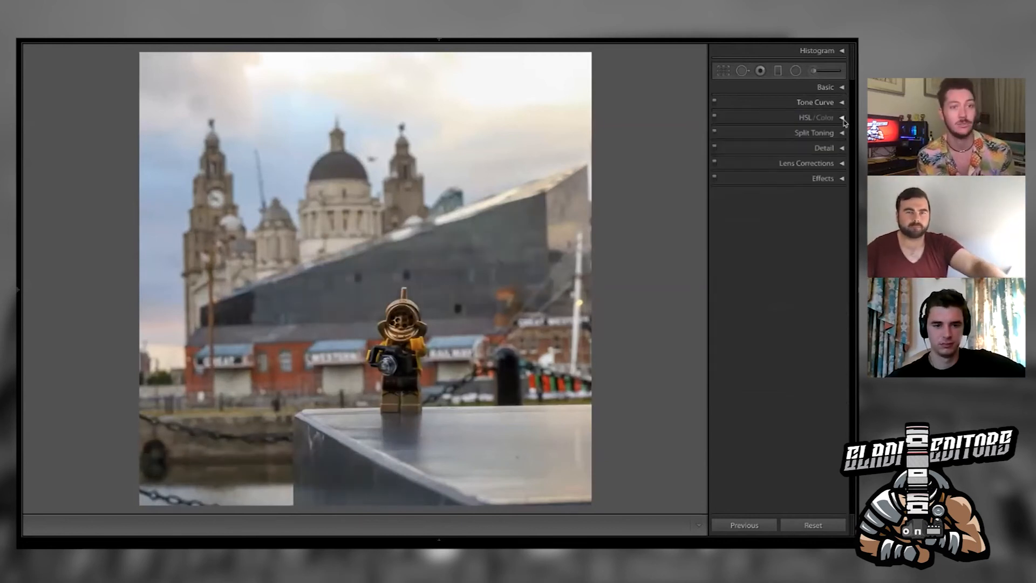
Set the HSL saturation to +15 for Orange, +7 for Yellow and +20 for Blue
left_click(843, 118)
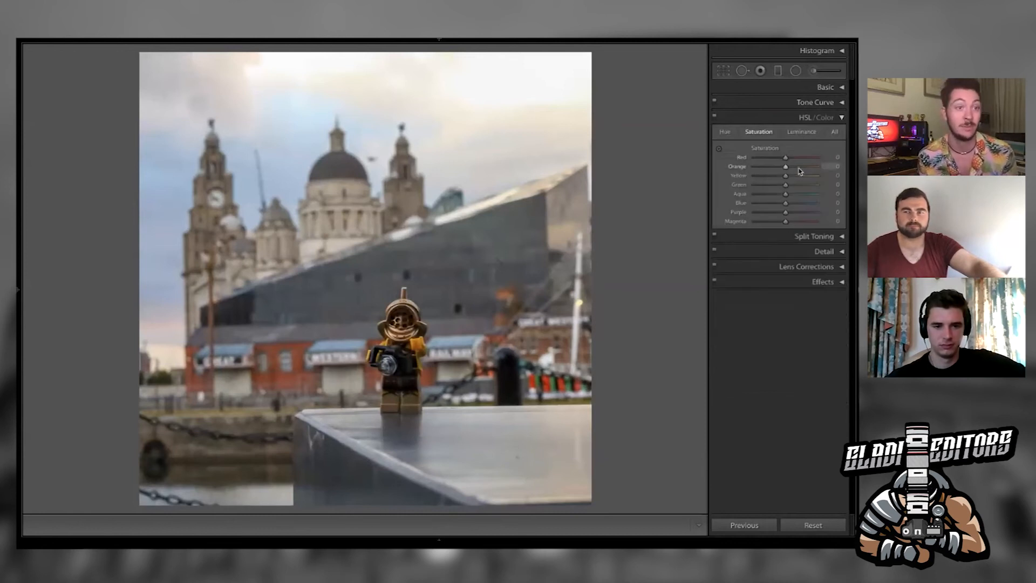
left_click_drag(797, 171, 793, 207)
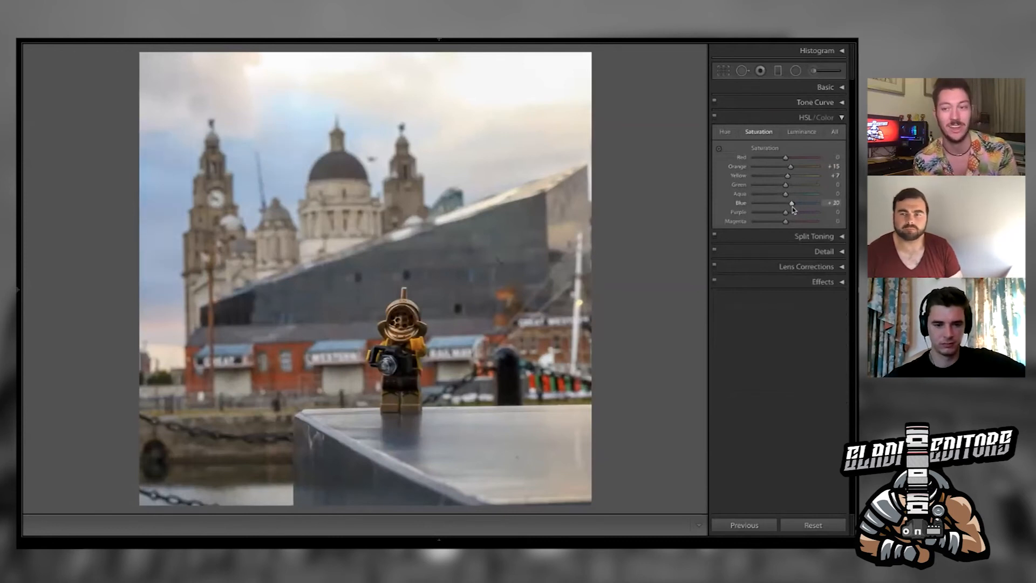
Adjust the HSL luminance of the Blue, Orange and Yellow tones
left_click(802, 132)
left_click(796, 206)
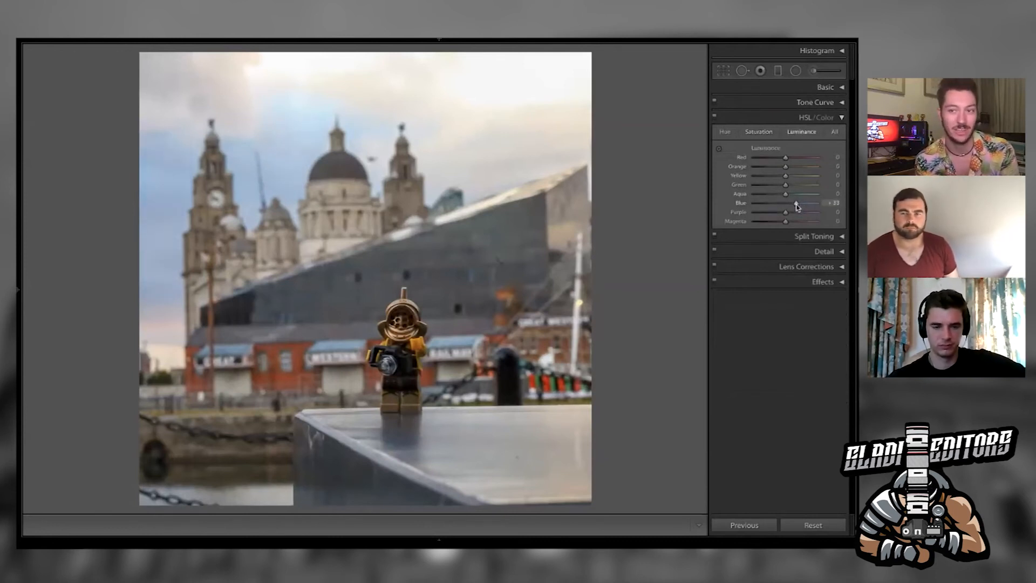
left_click_drag(797, 206, 784, 208)
left_click_drag(798, 170, 791, 177)
left_click(758, 132)
left_click(841, 119)
Set the Luminance noise reduction to 28, checking its effect on the minifigure up close
left_click(843, 133)
left_click(843, 133)
left_click(844, 149)
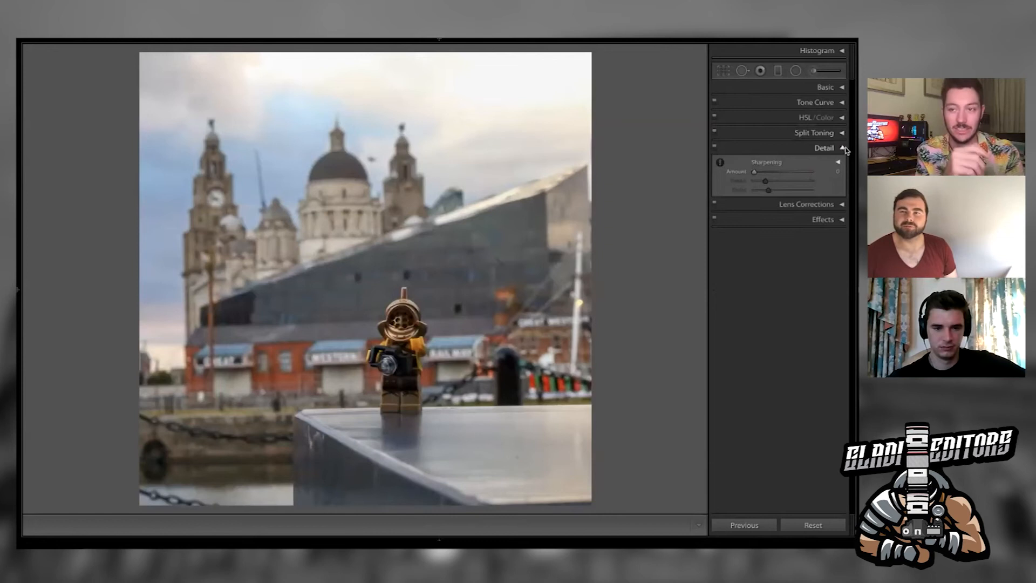
left_click(772, 225)
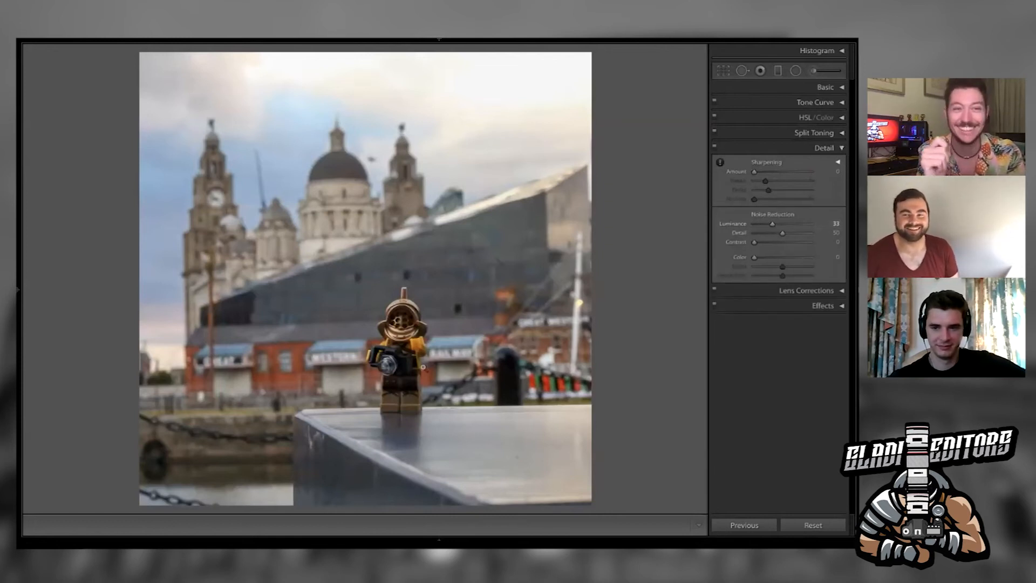
left_click(414, 321)
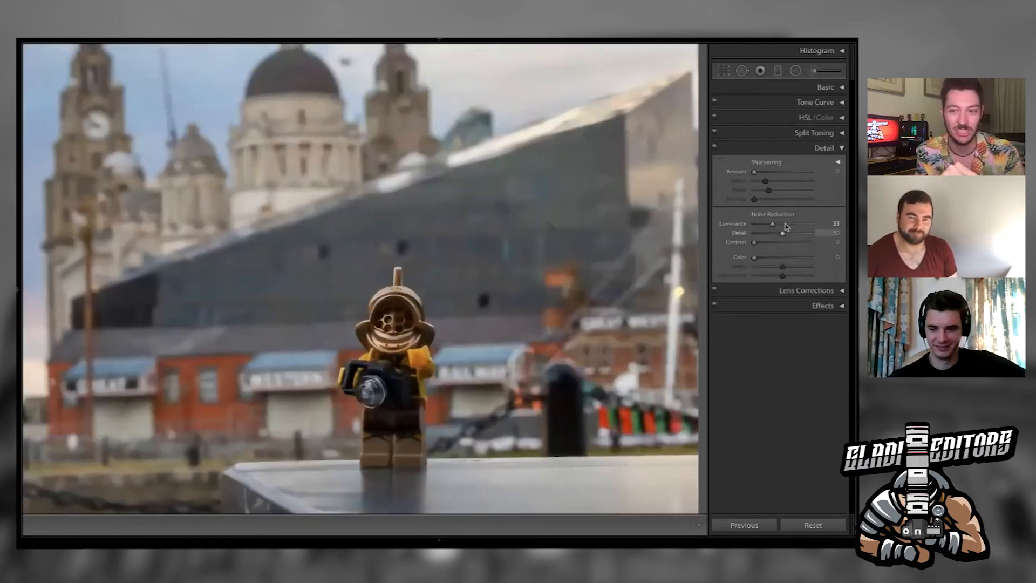
left_click_drag(773, 225, 770, 226)
left_click(597, 248)
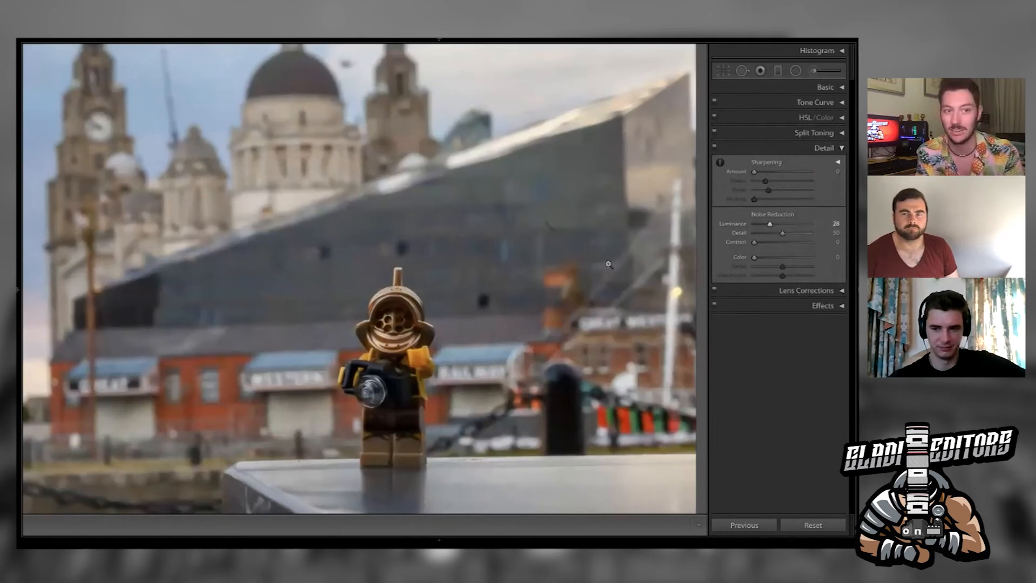
left_click(609, 264)
left_click(842, 148)
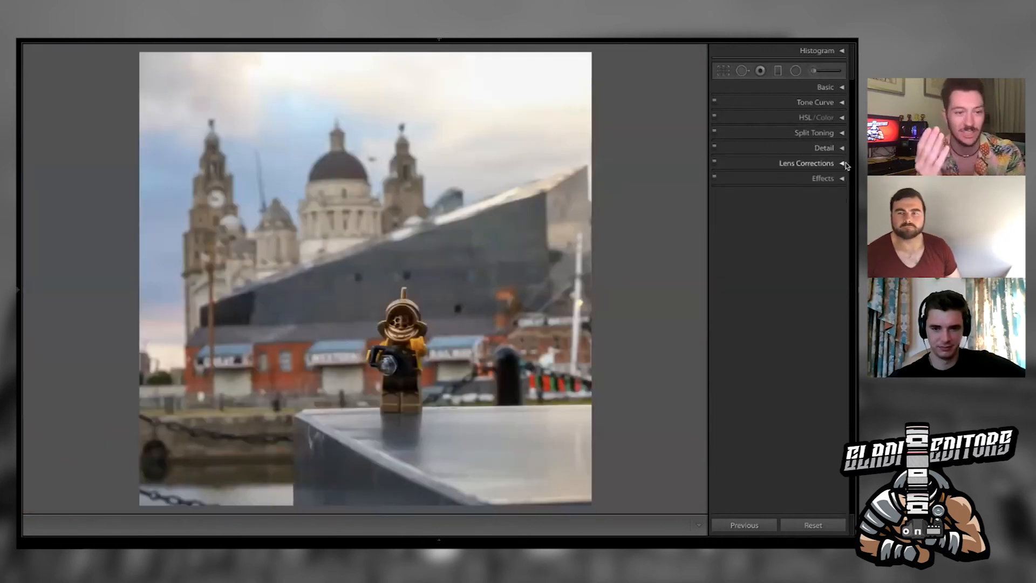
Check the lens correction settings and darken the photo's corners with a post-crop vignette Amount of −23
left_click(843, 164)
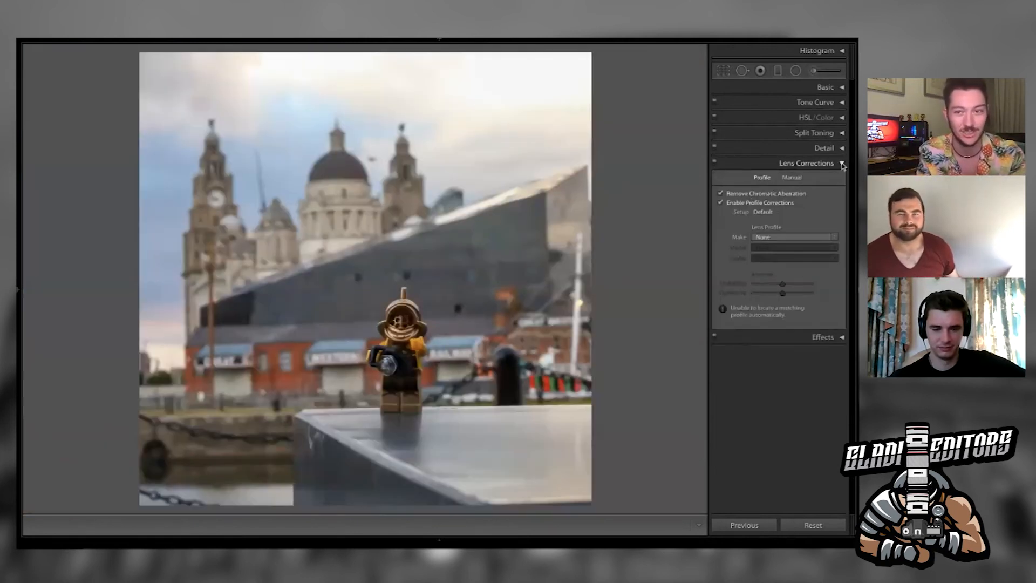
left_click(842, 163)
left_click(841, 178)
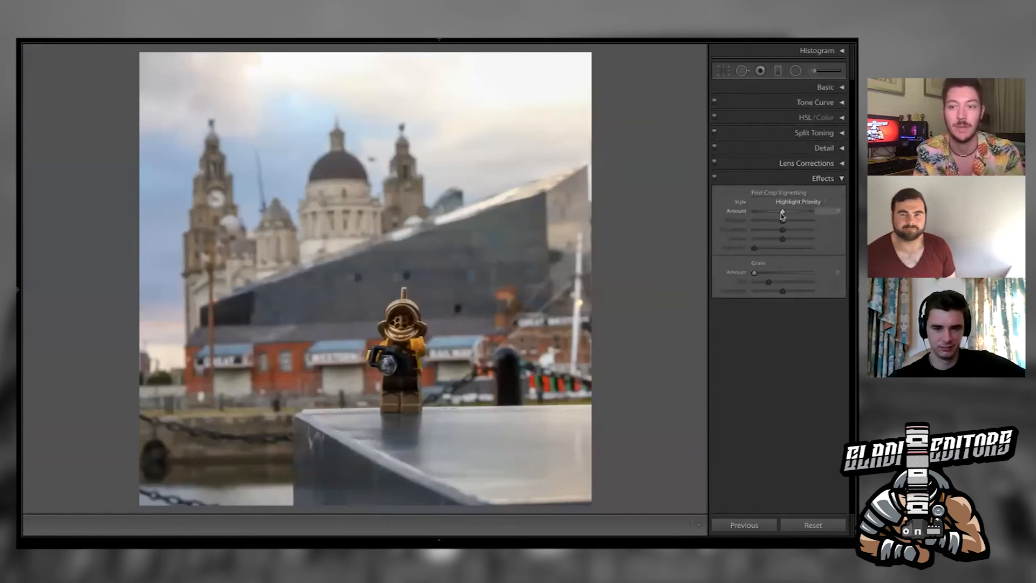
left_click_drag(782, 214, 776, 214)
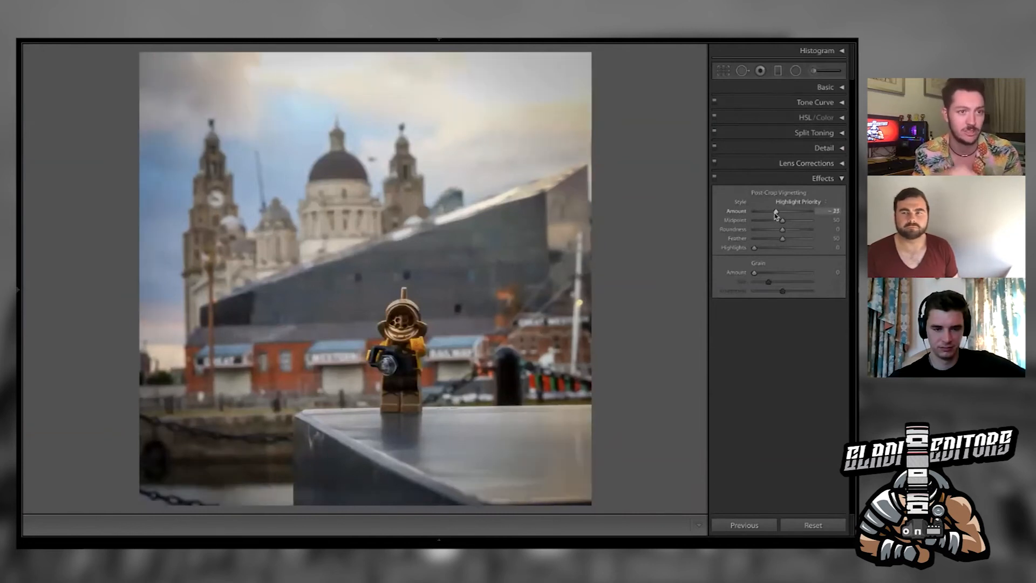
left_click(843, 180)
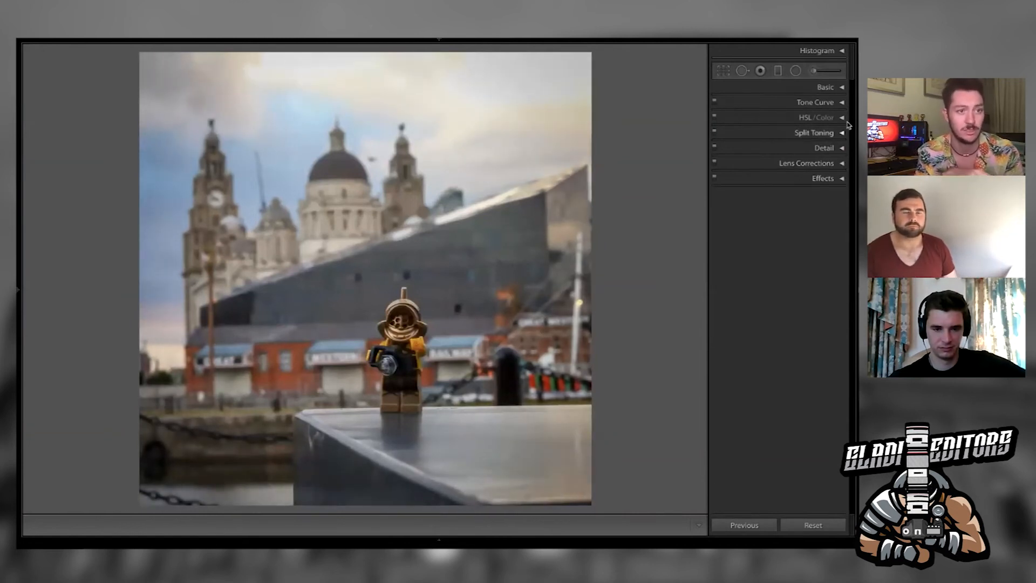
Heal the mark on the dark building's right part and its leftmost small window with a size 75 Spot Removal brush
left_click(742, 71)
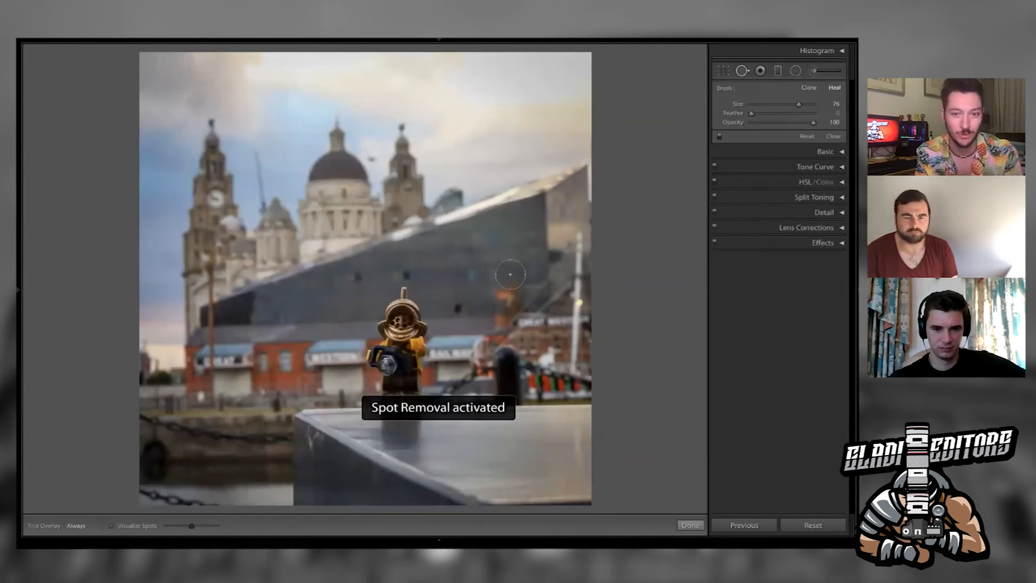
scroll(509, 274, "down", 3)
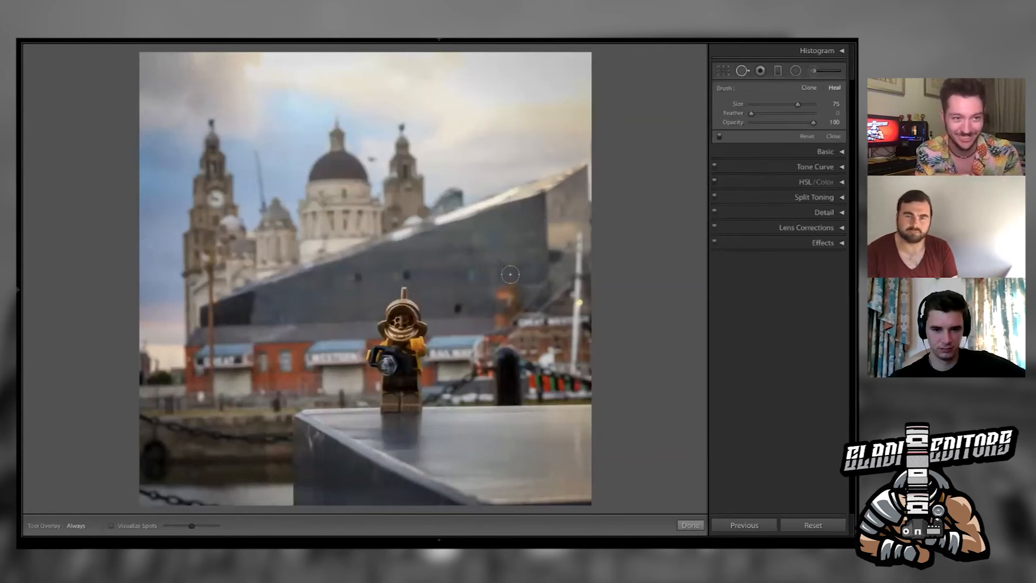
left_click(499, 260)
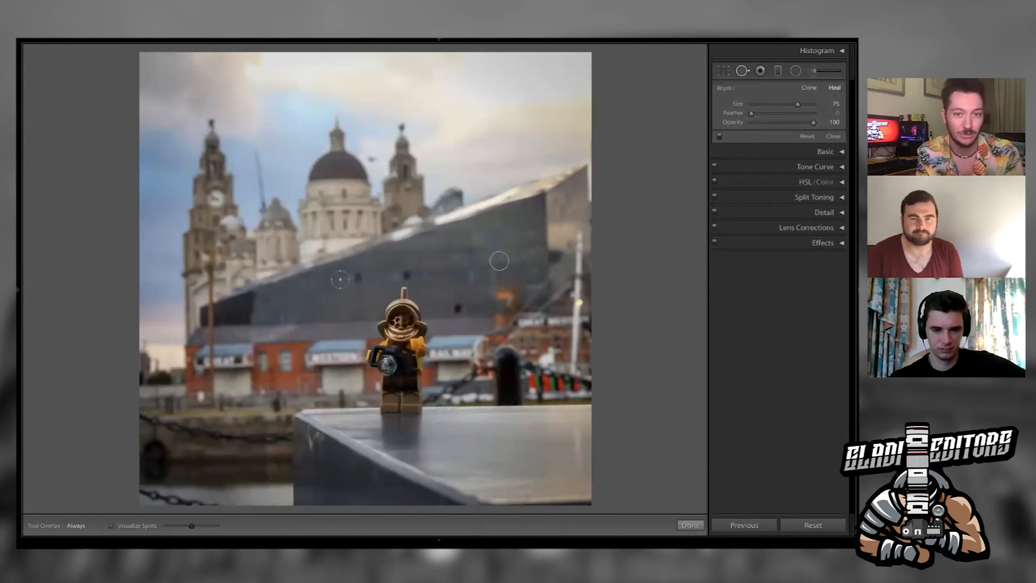
left_click_drag(343, 278, 357, 277)
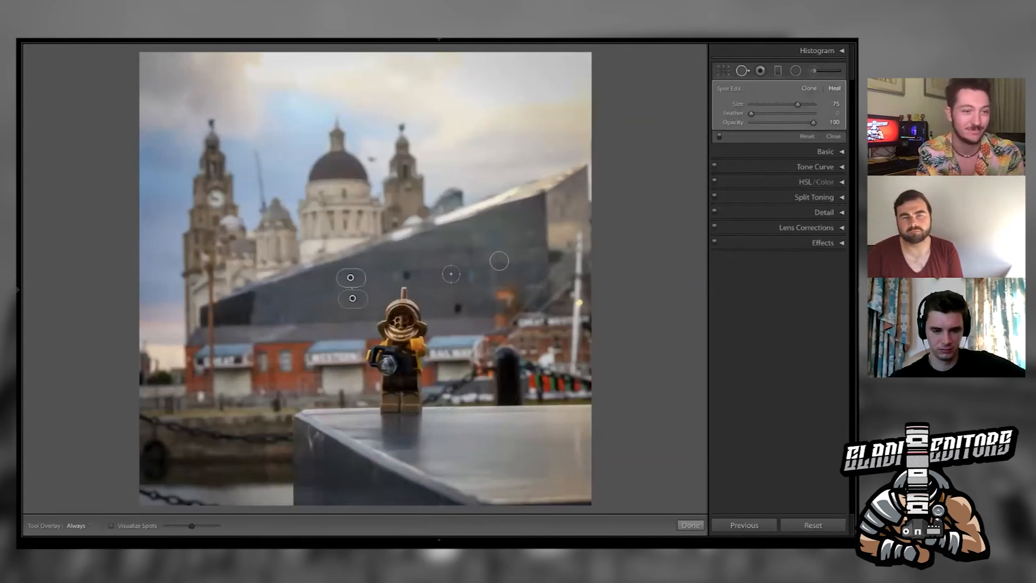
key("Escape")
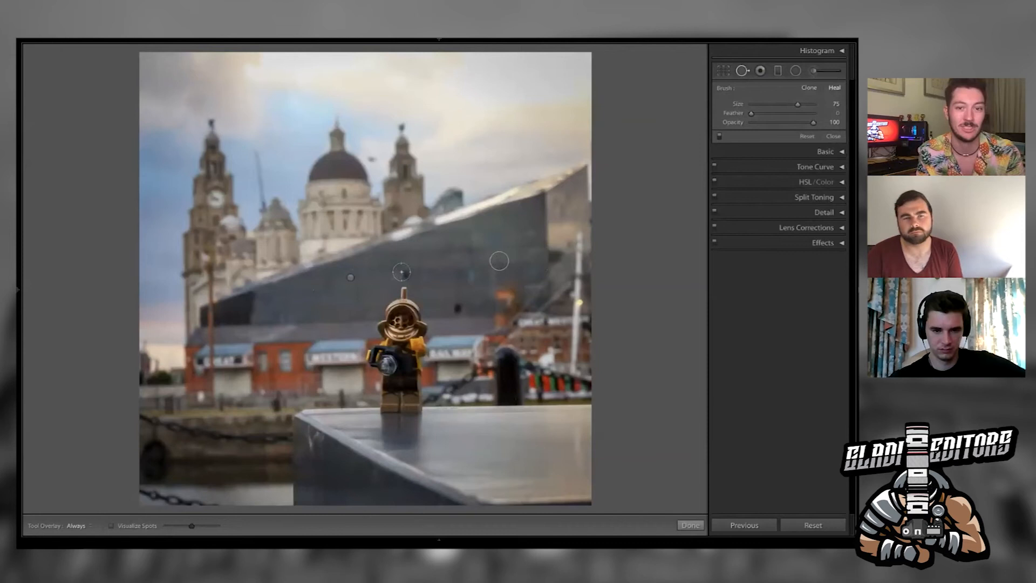
Heal the small window above the minifigure using clear wall as the source, and the lower window to its right
left_click(409, 272)
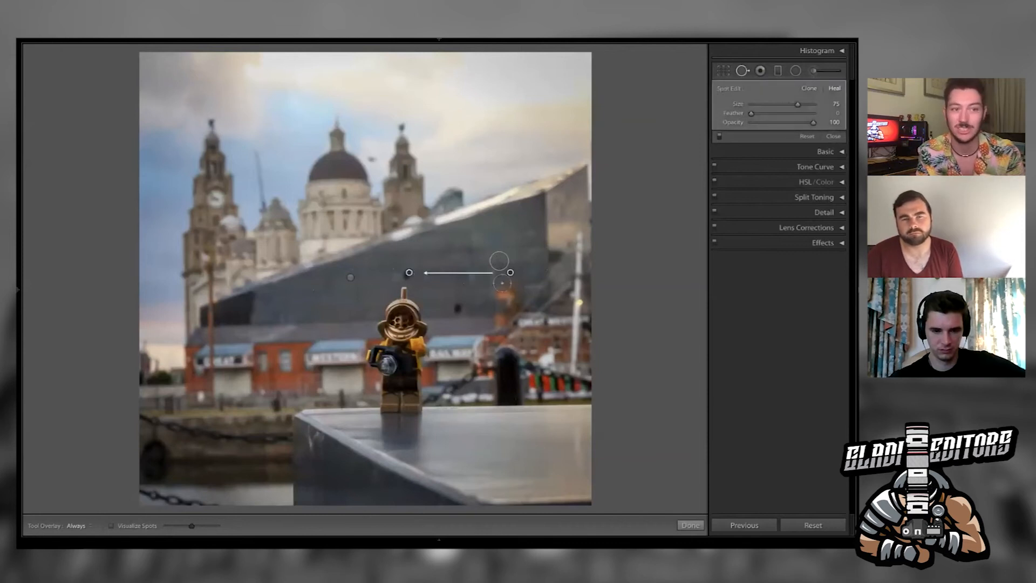
left_click_drag(511, 273, 442, 261)
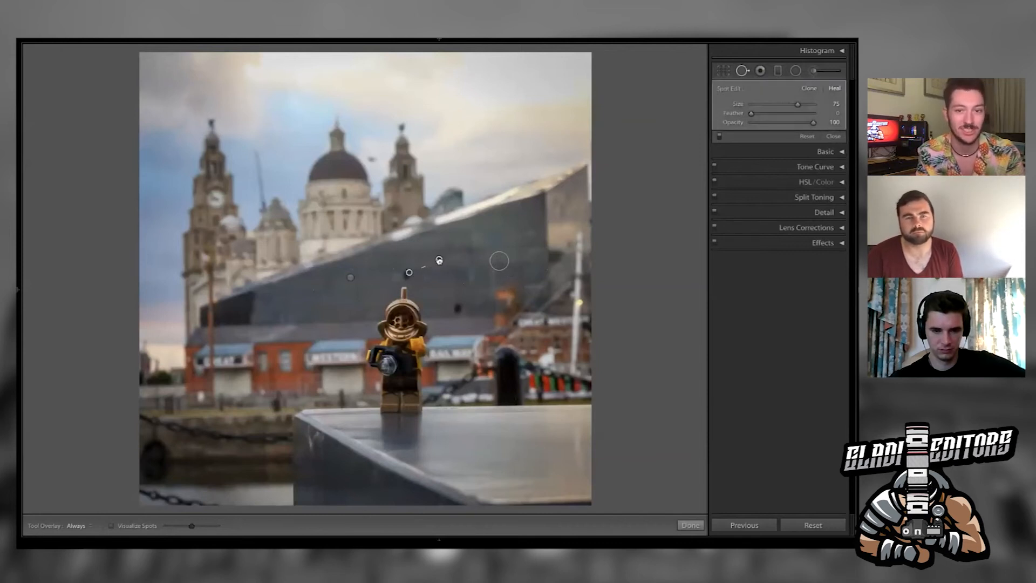
key("Escape")
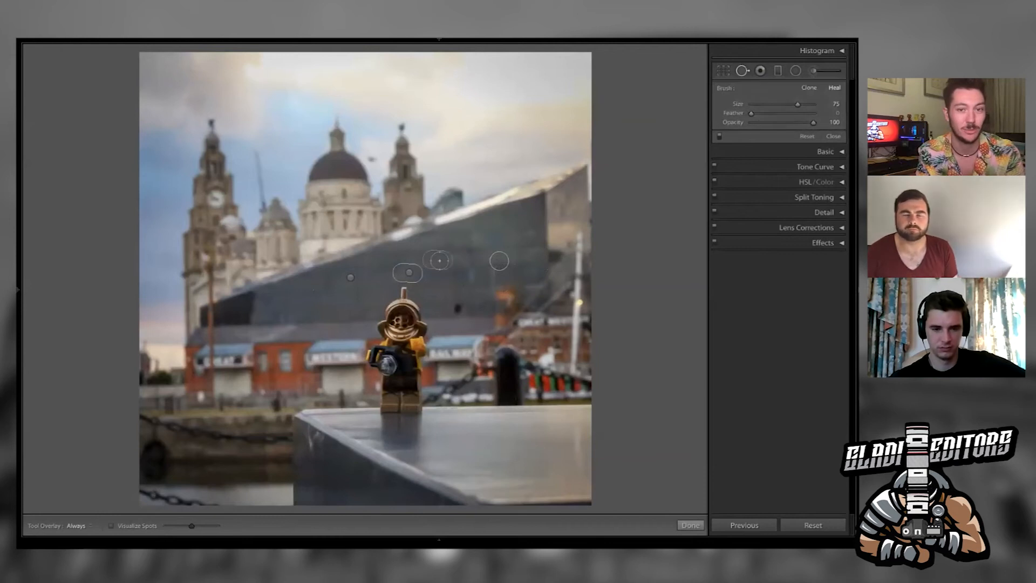
left_click(458, 307)
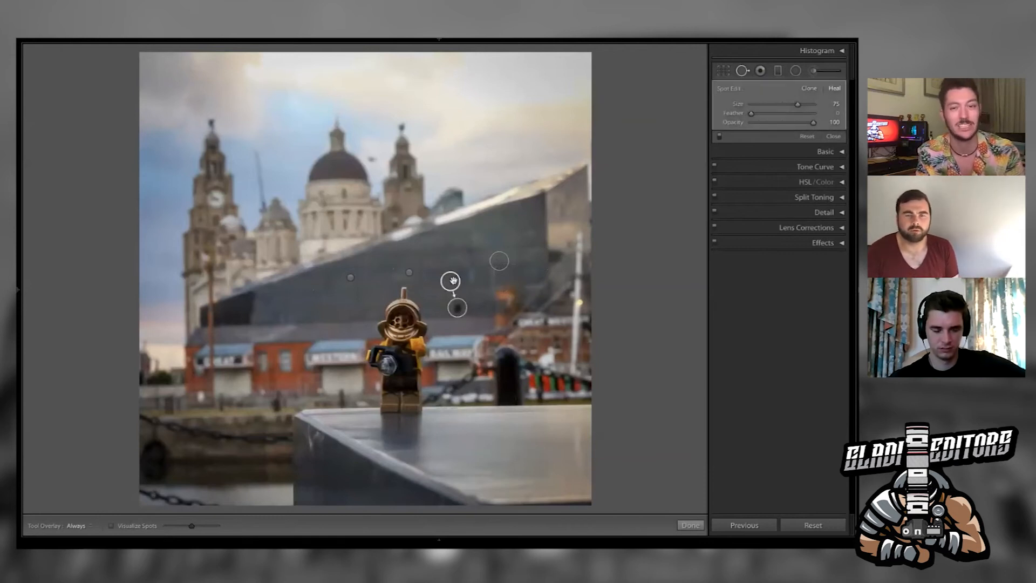
key("Escape")
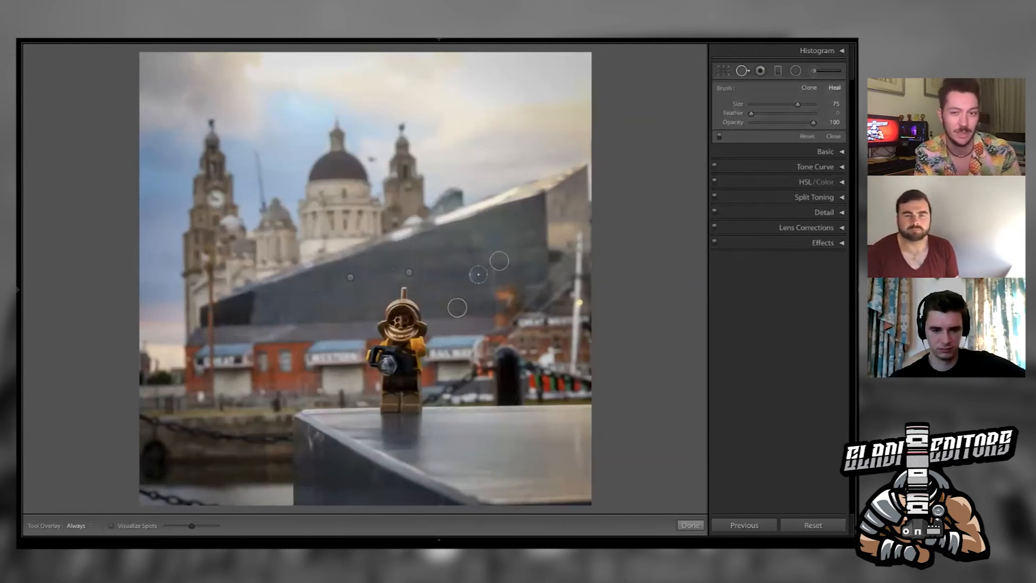
key("d")
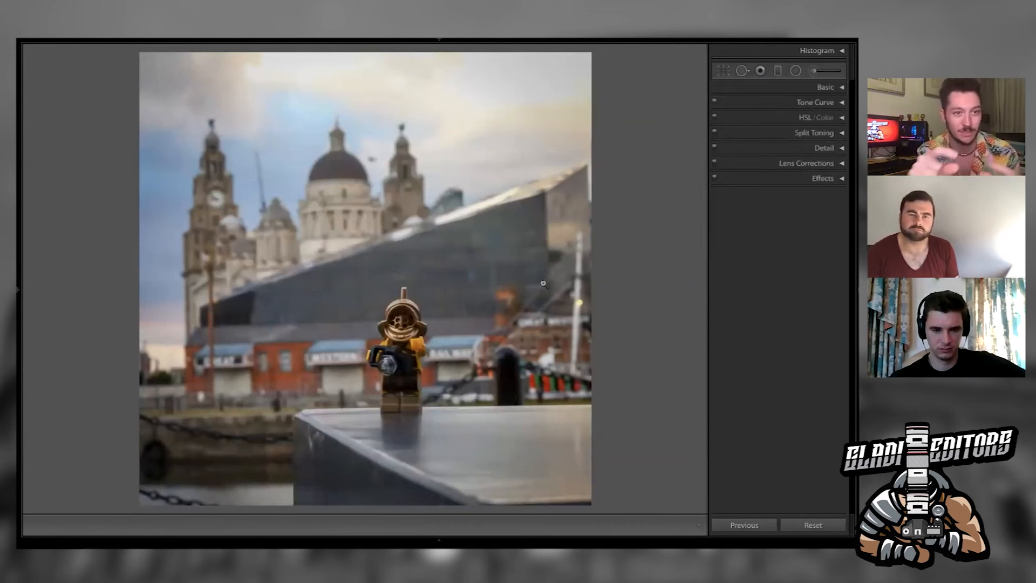
Draw an inverted radial filter around the minifigure, fitting the ellipse from above the helmet to below the feet
left_click(798, 75)
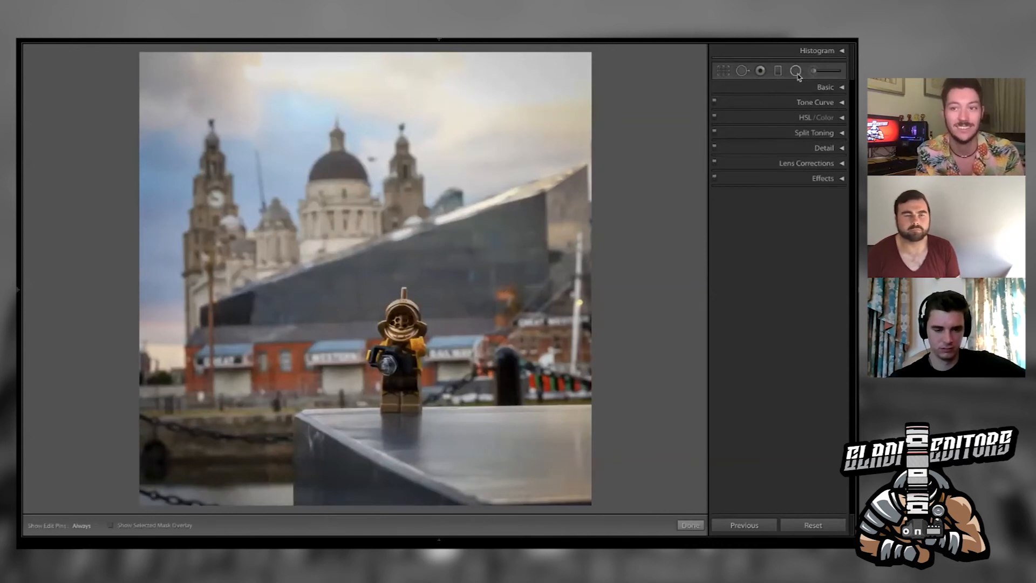
mouse_move(416, 365)
left_mouse_down()
mouse_move(423, 372)
mouse_move(415, 362)
left_mouse_up()
left_click_drag(384, 293, 400, 353)
left_click_drag(402, 286, 401, 274)
left_click_drag(431, 354, 446, 353)
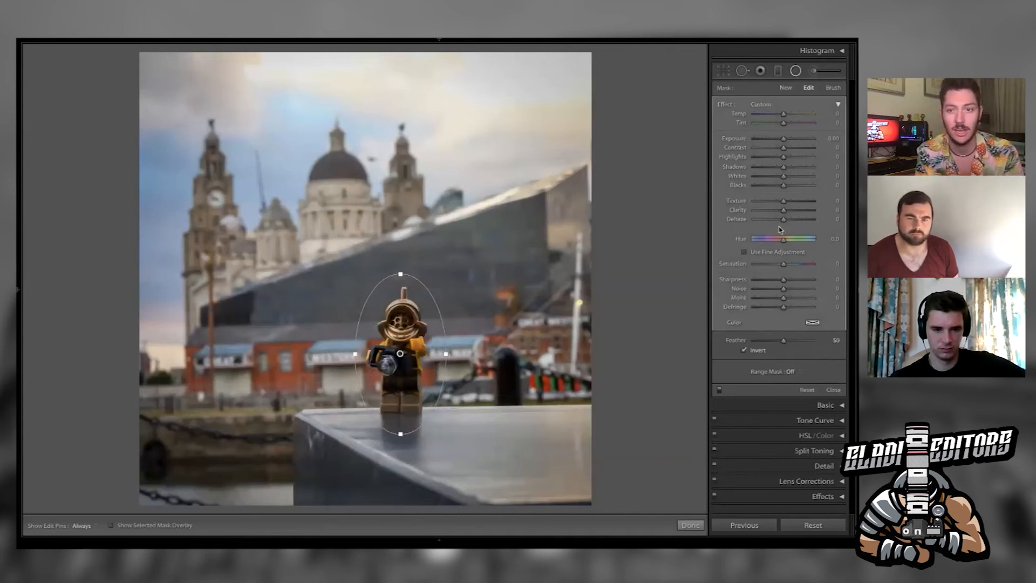
Set the radial filter to Exposure 0.18, Contrast −2, Shadows 12 and Sharpness −6
mouse_move(784, 140)
left_mouse_down()
mouse_move(797, 149)
mouse_move(782, 152)
left_mouse_up()
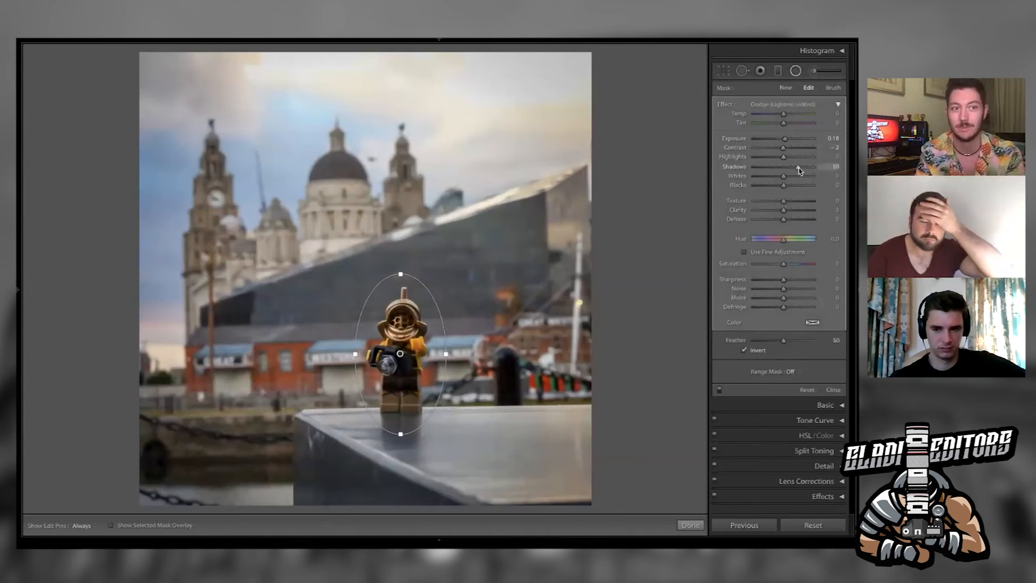
left_click(795, 168)
left_click_drag(792, 167, 790, 169)
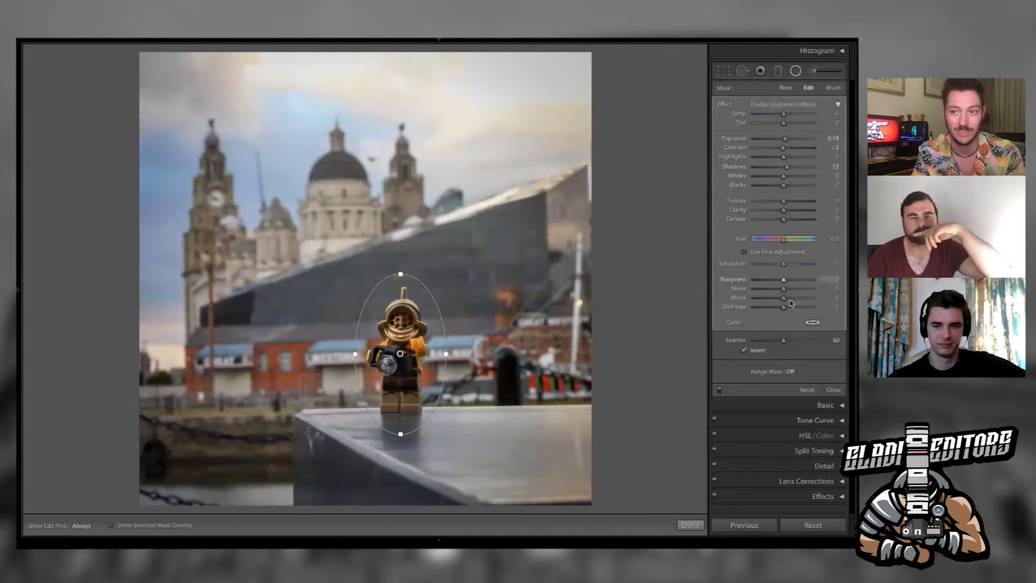
left_click_drag(798, 281, 782, 286)
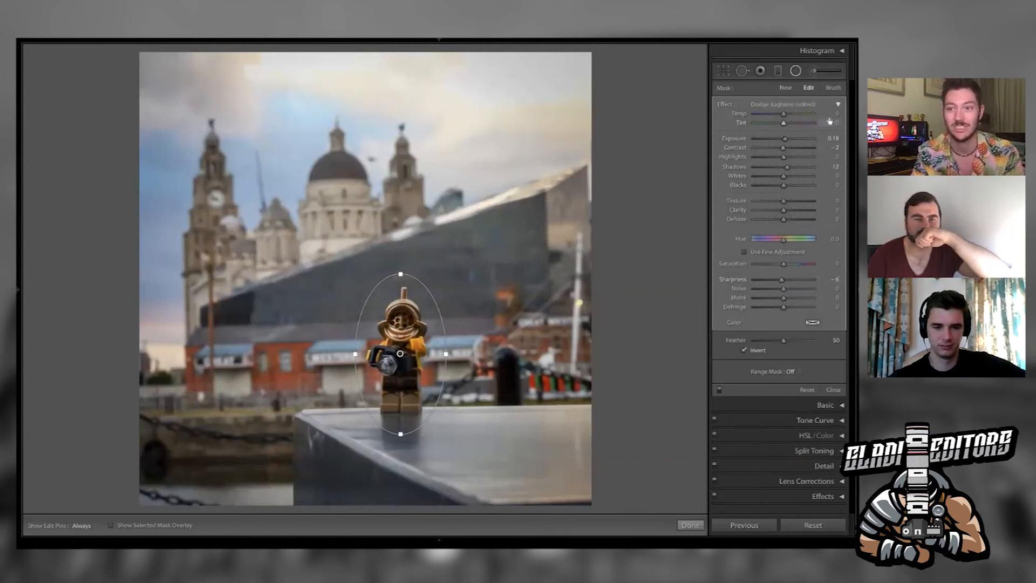
Try a Feather of 76 on the inverted radial filter, and delete the filter from the minifigure
left_click(745, 352)
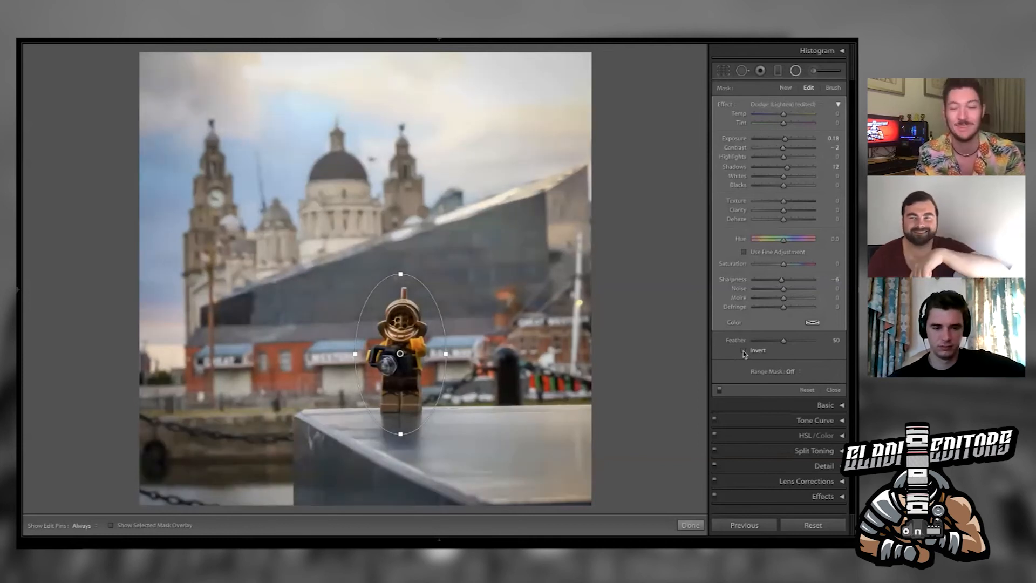
left_click(744, 352)
left_click_drag(787, 341, 802, 343)
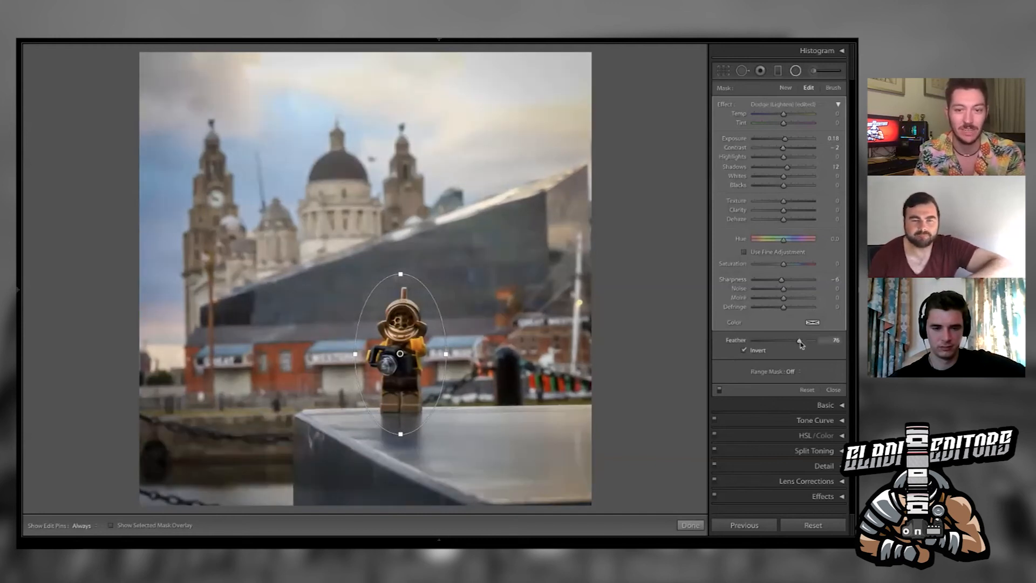
key("Delete")
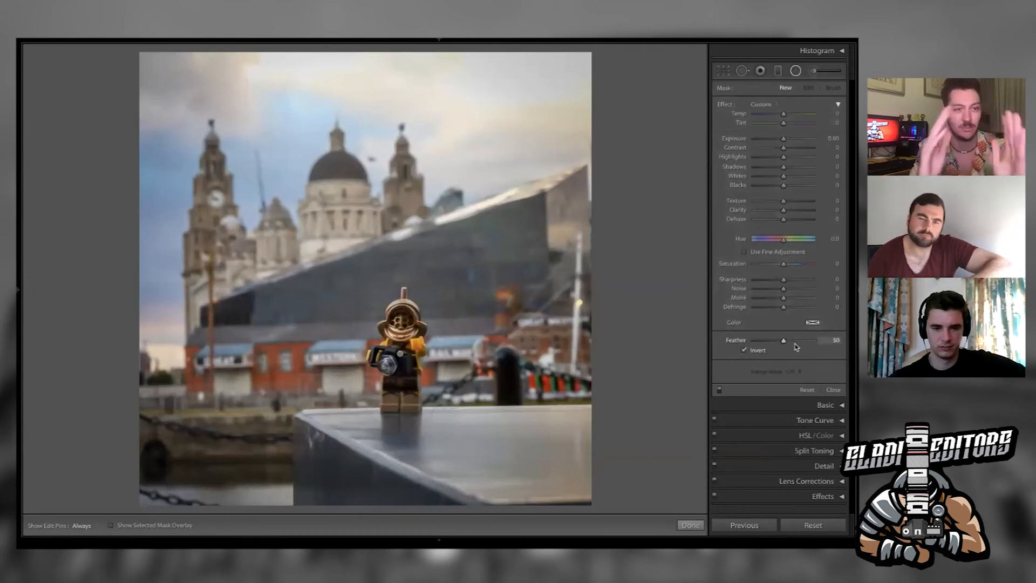